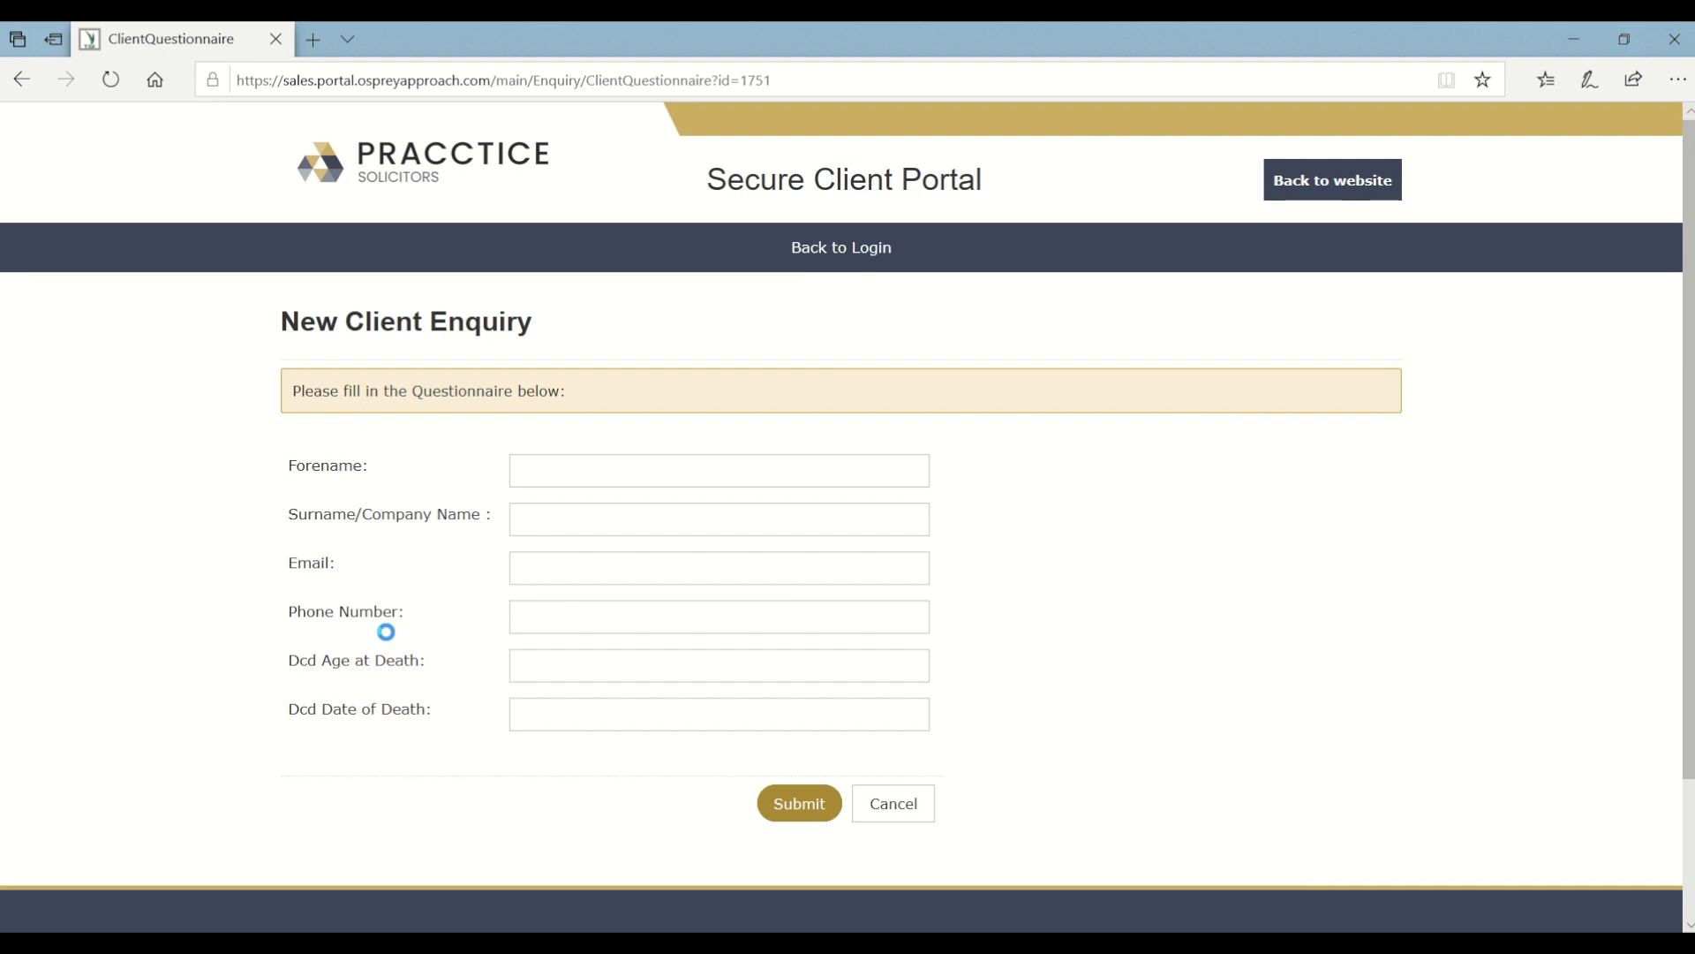
# - Submit the new client enquiry with the client's saved contact details, age at death 87 and date of death 01/12/2019
pyautogui.click(538, 476)
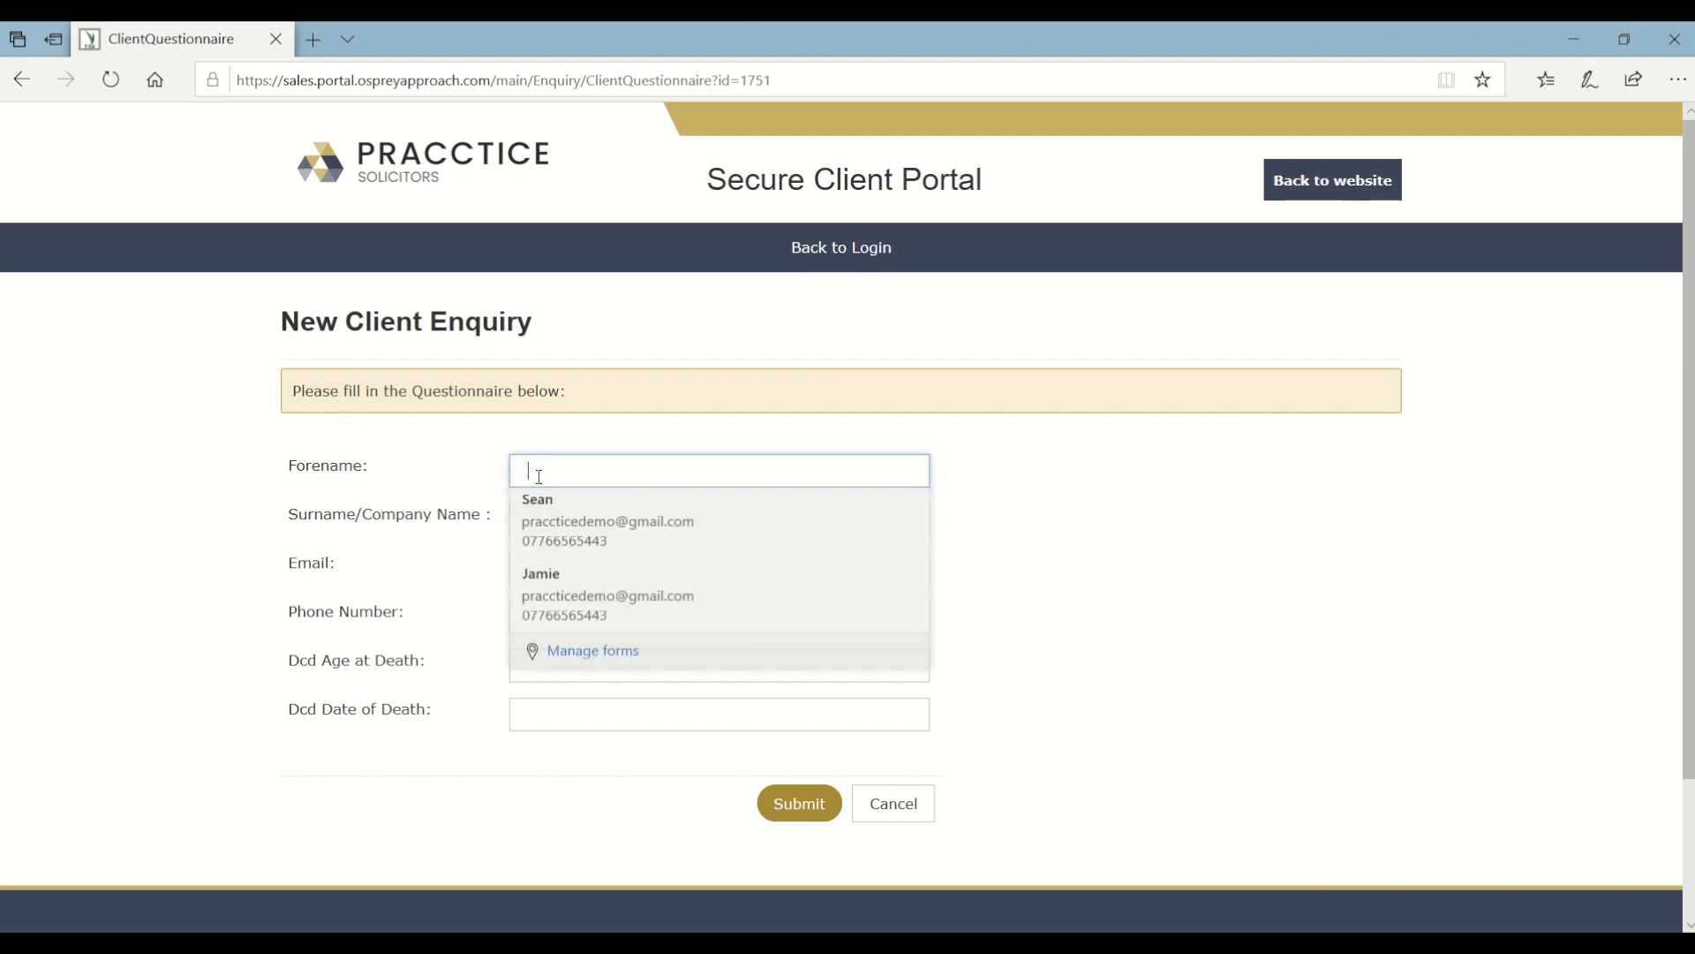
pyautogui.click(540, 505)
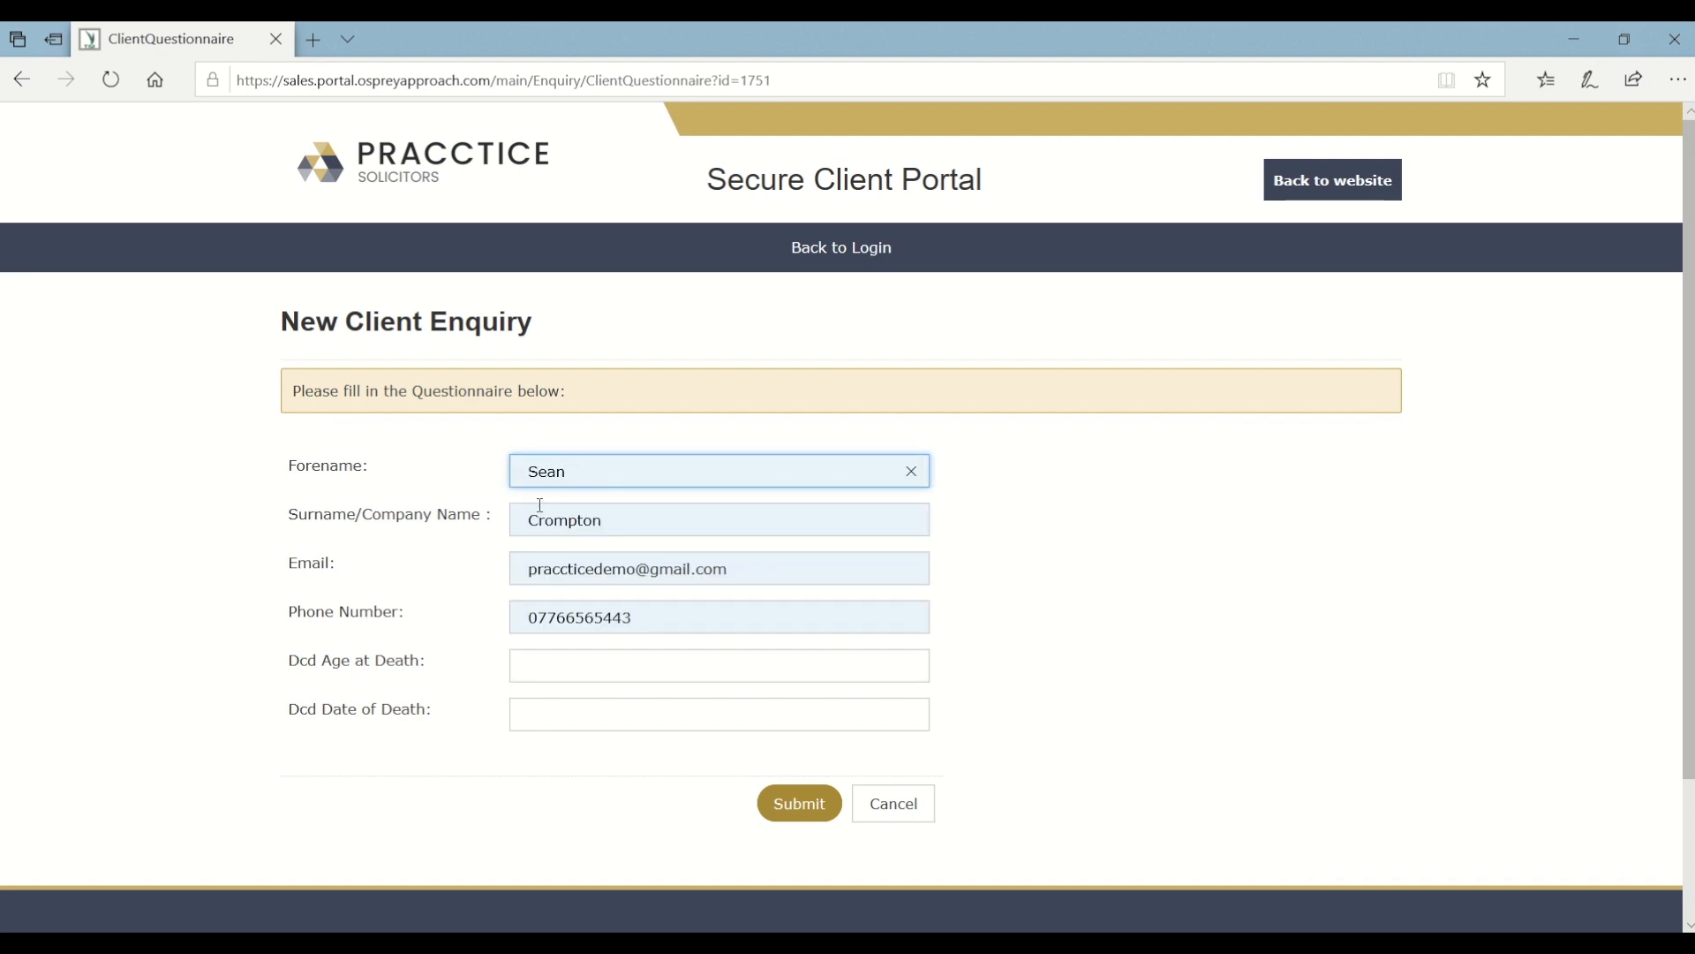
pyautogui.click(542, 665)
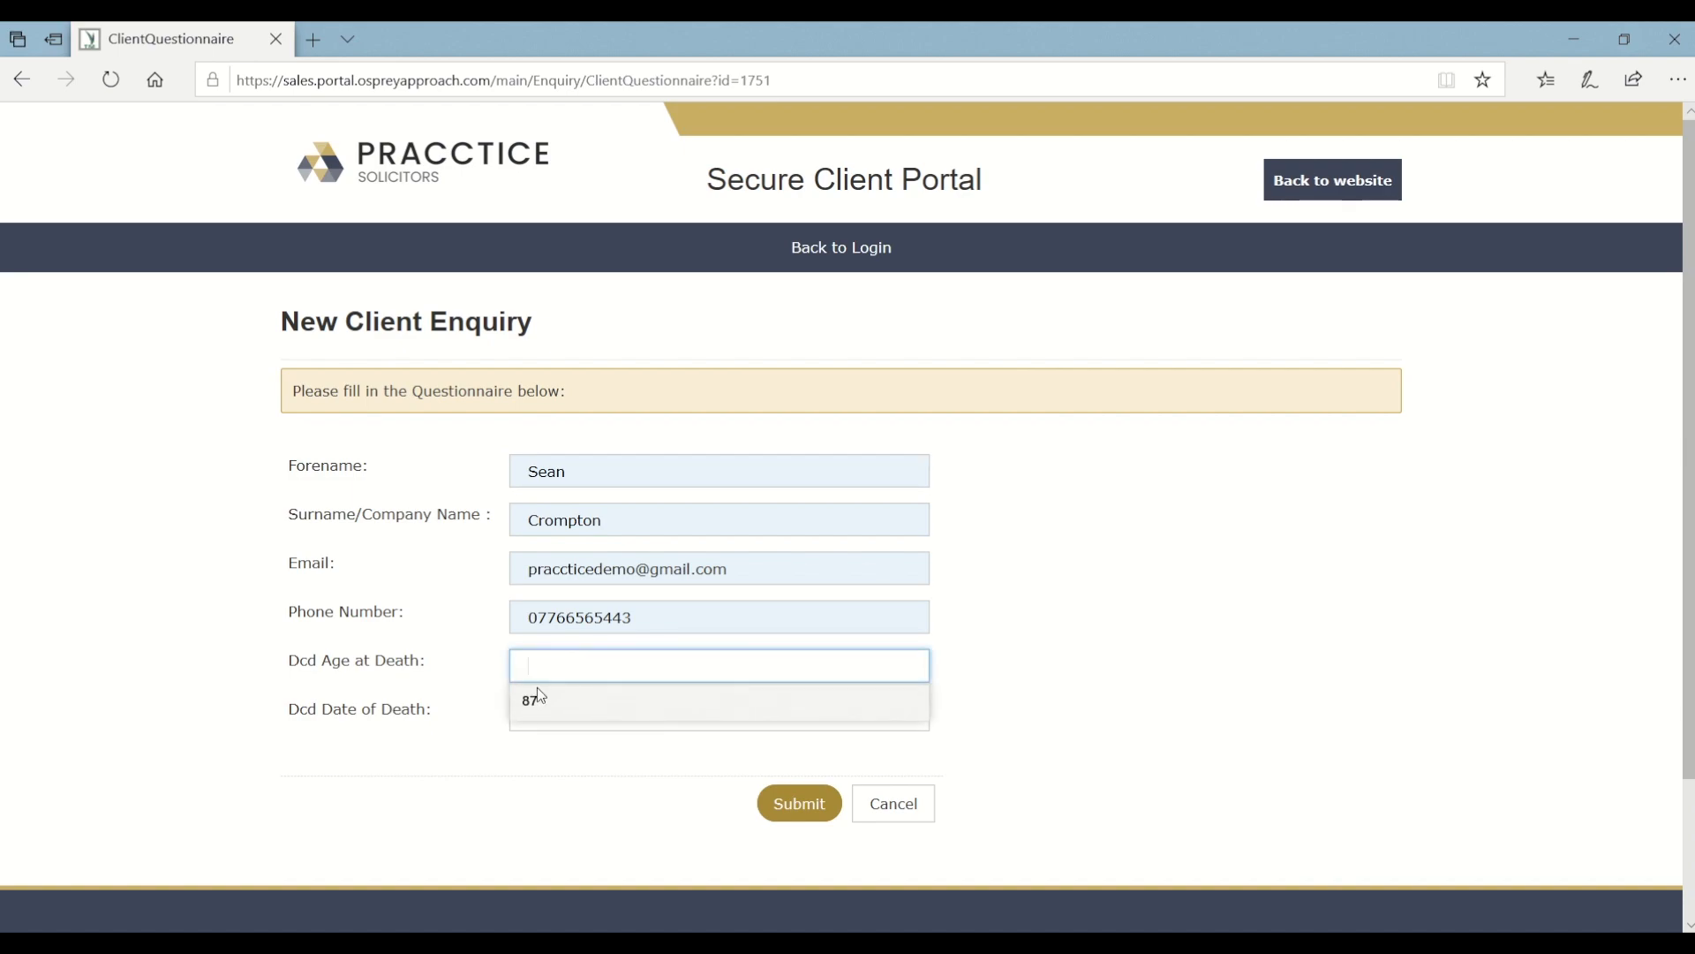
pyautogui.click(541, 698)
pyautogui.click(535, 711)
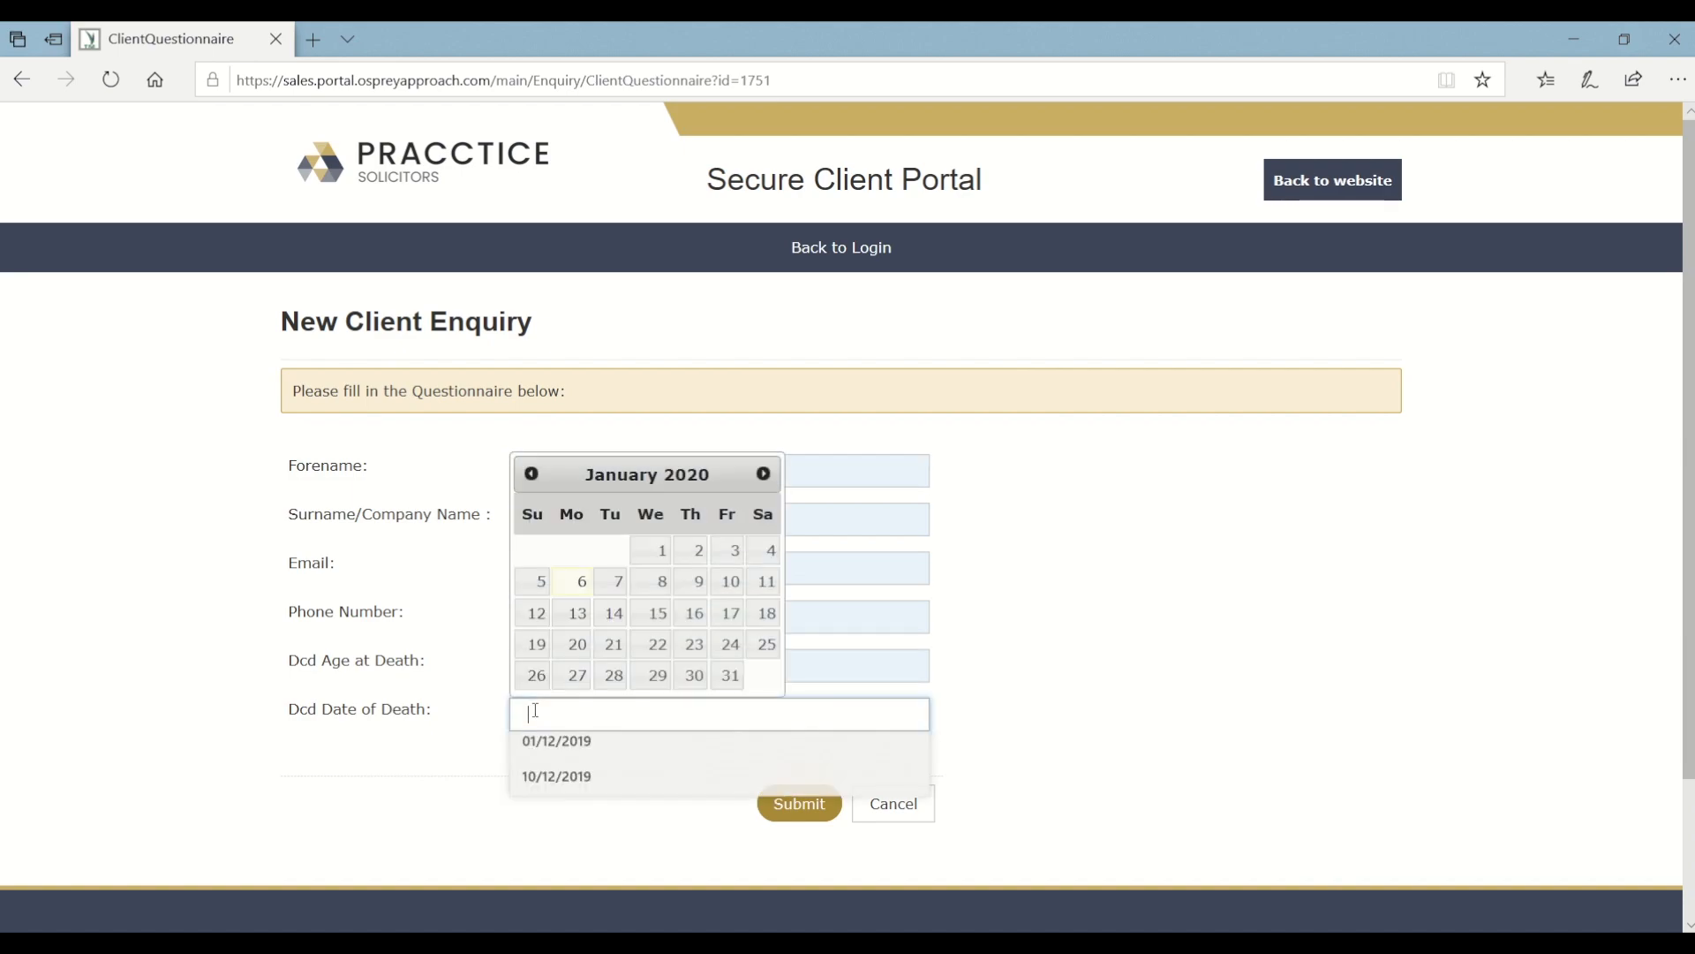
pyautogui.click(536, 746)
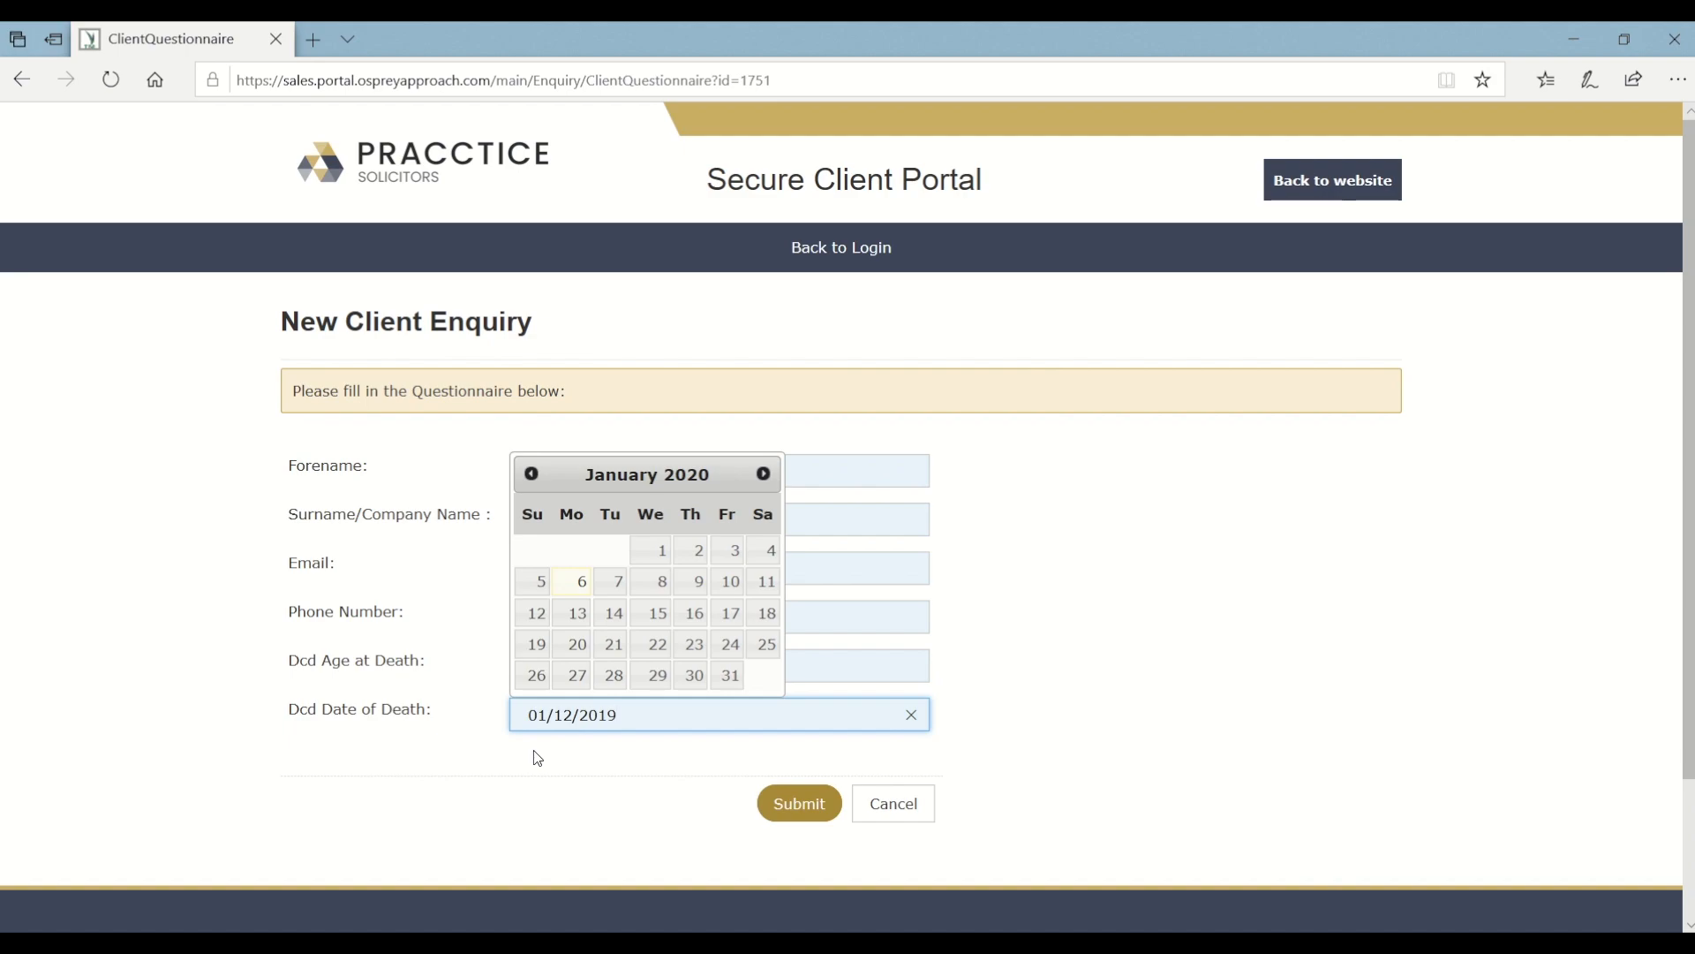
pyautogui.click(536, 757)
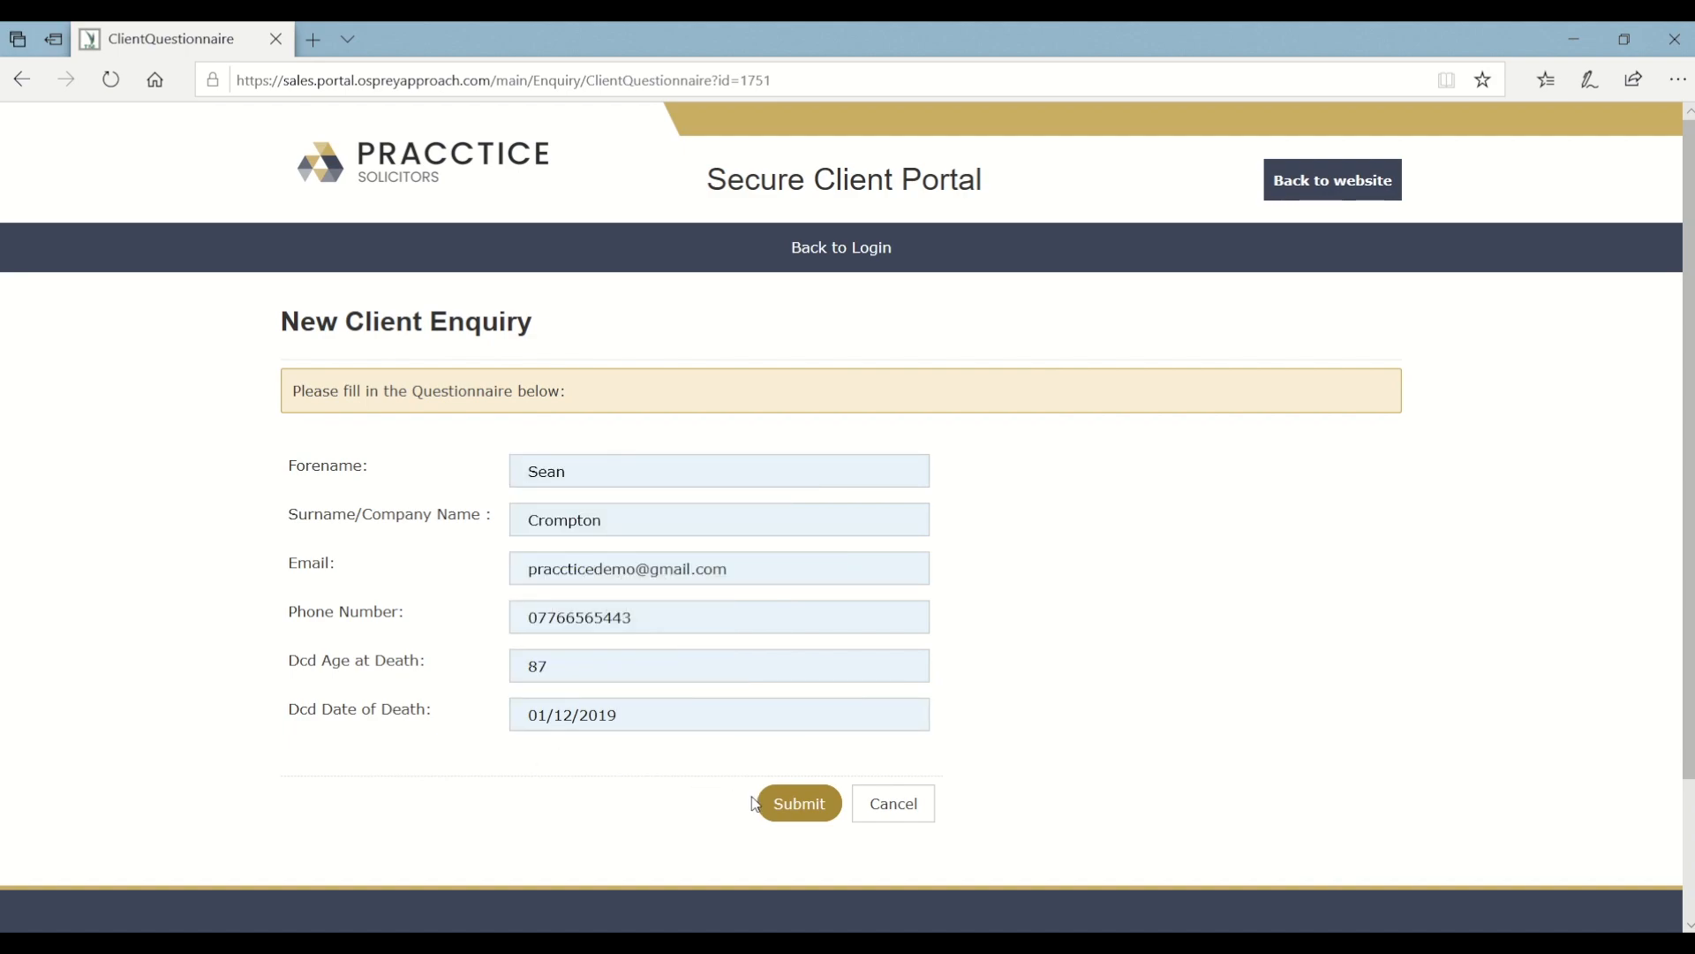
pyautogui.click(797, 806)
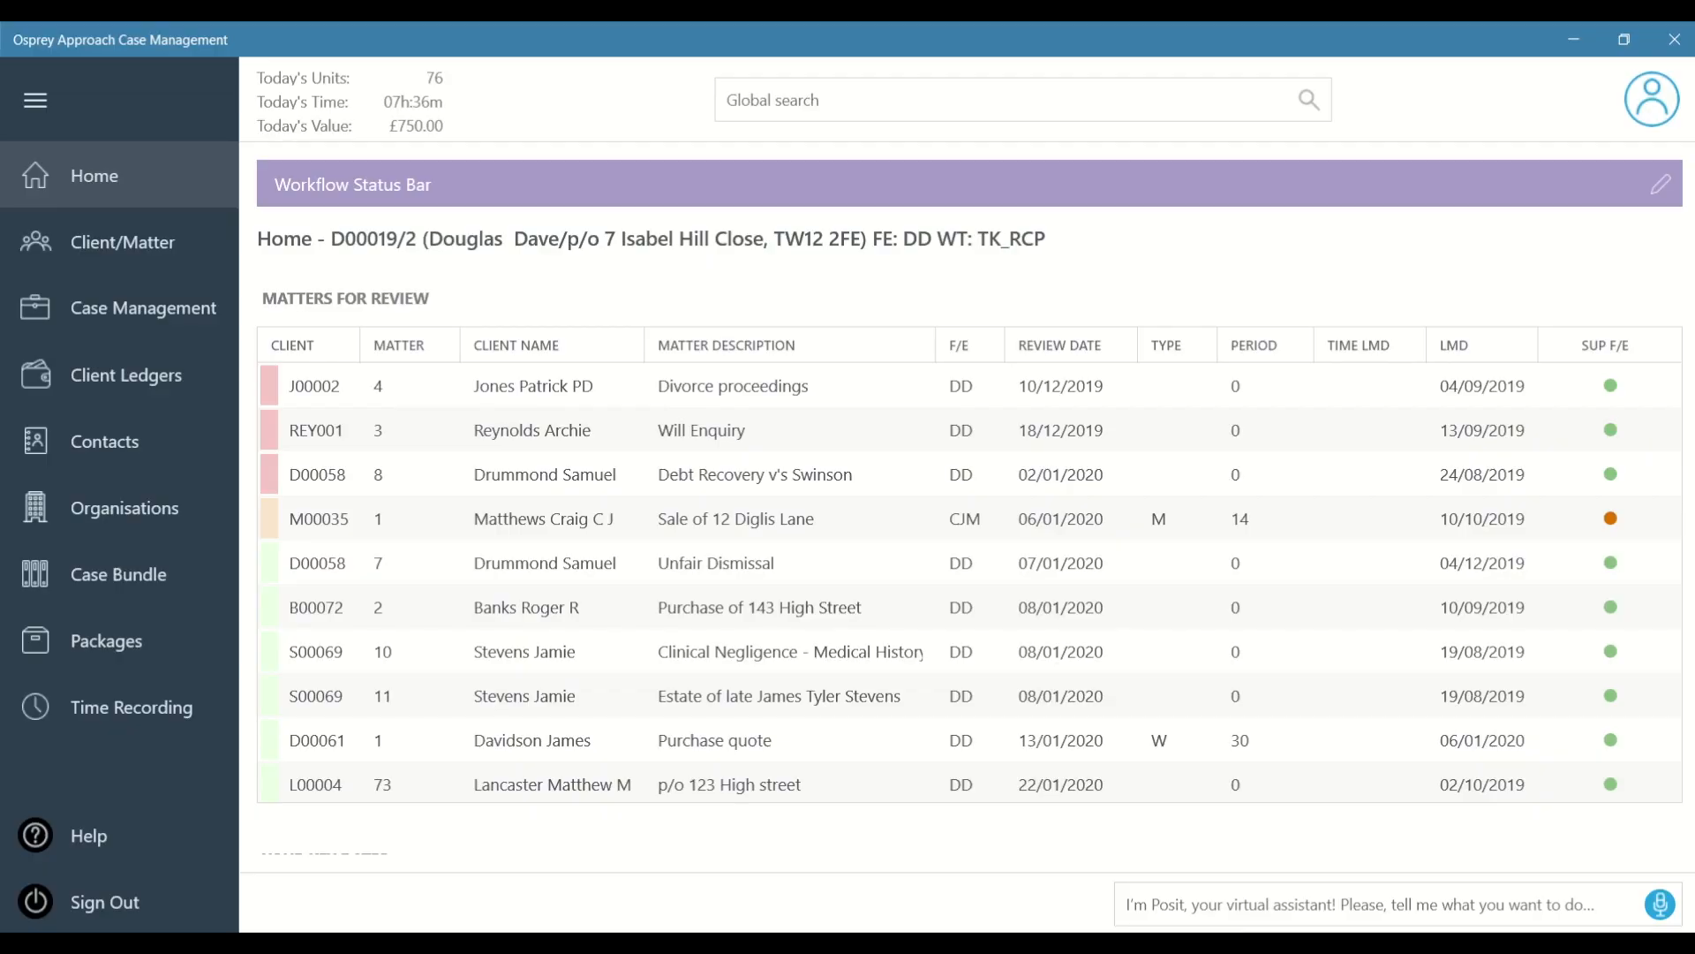
# - In Osprey Approach Case Management, search for the client by surname and open their Probate Enquiry matter
pyautogui.click(835, 110)
pyautogui.write('crompton')
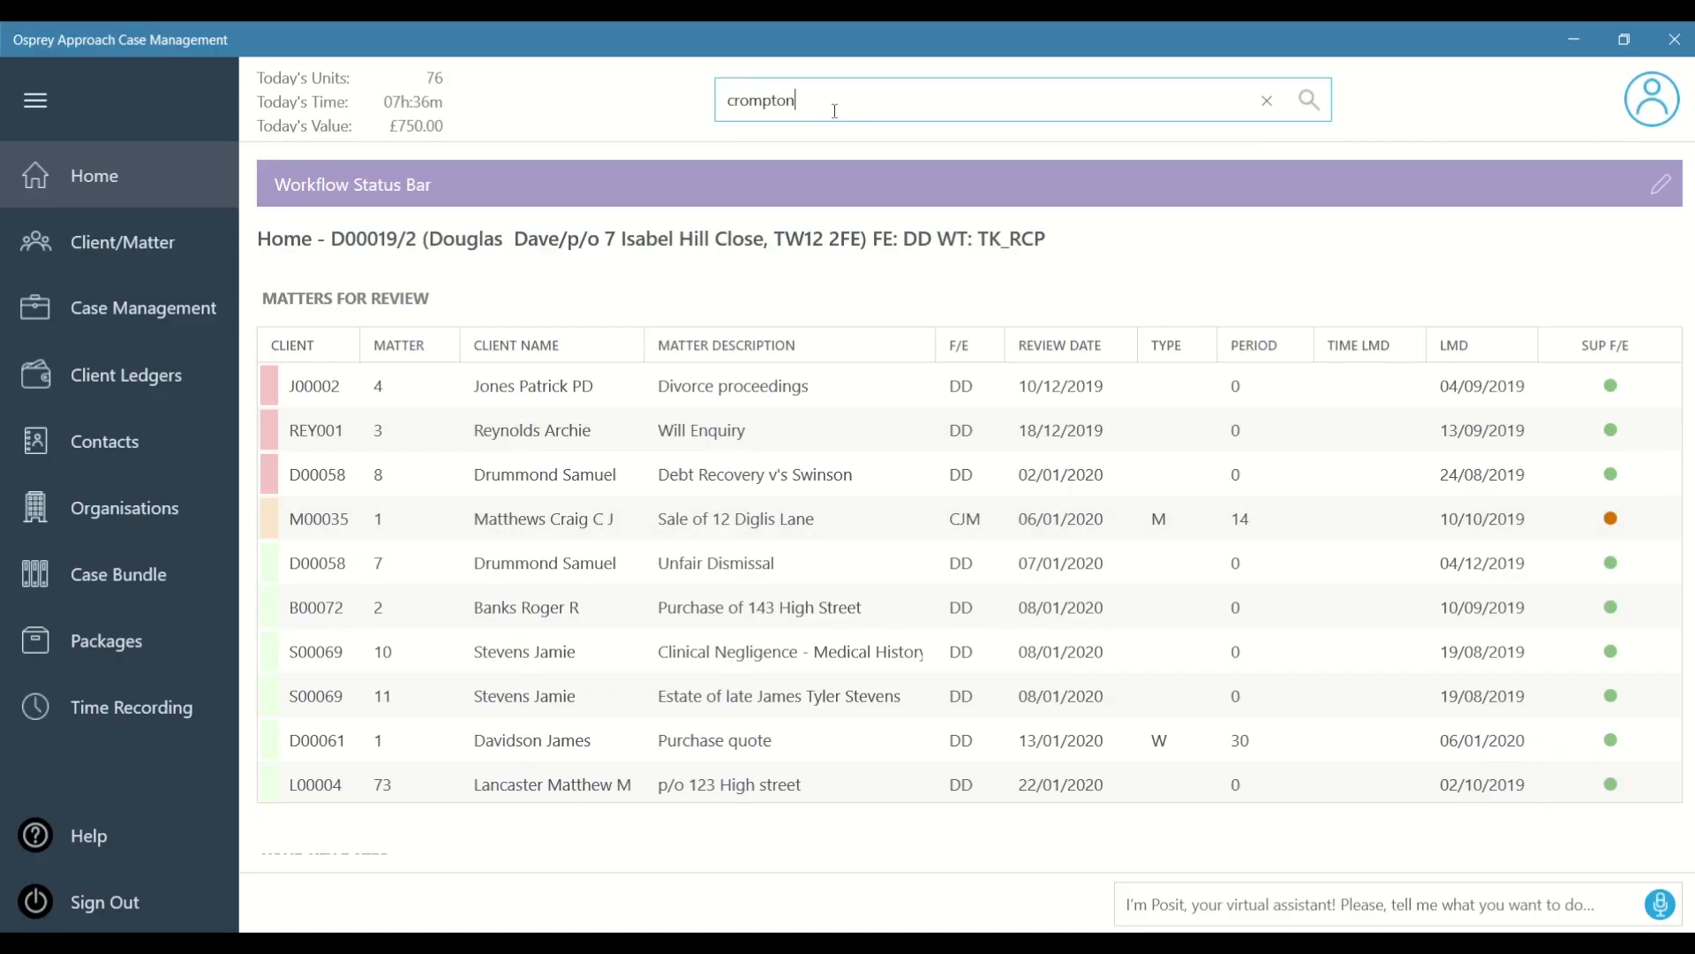
pyautogui.press('Return')
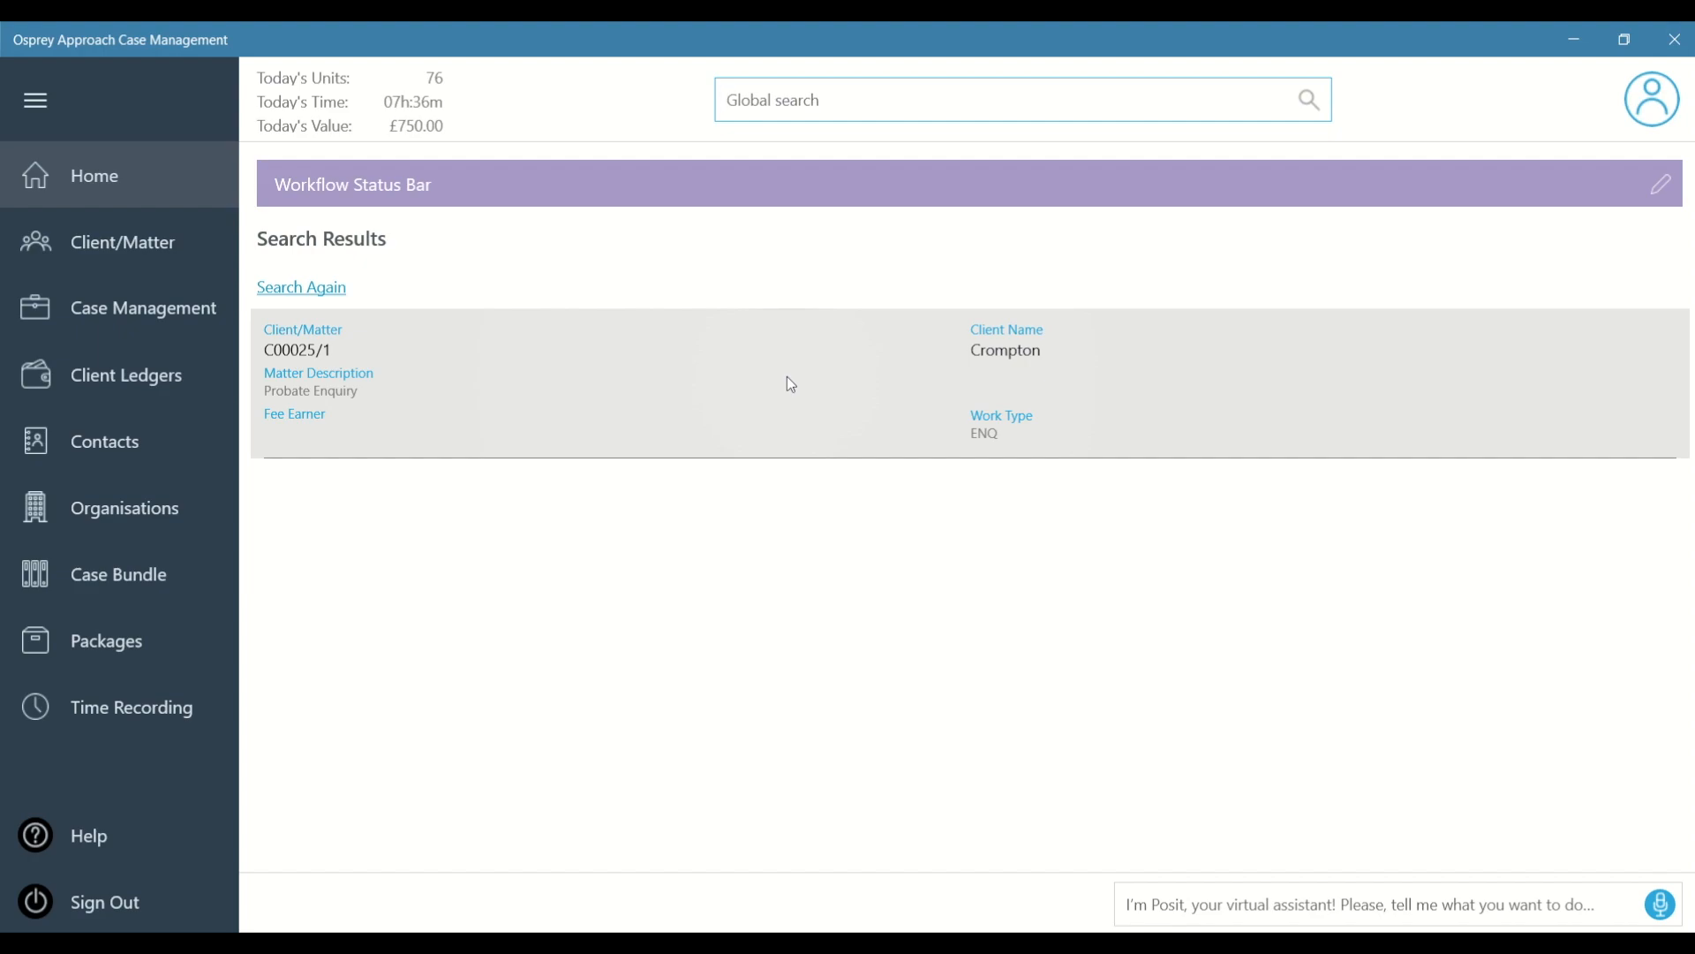
pyautogui.click(789, 379)
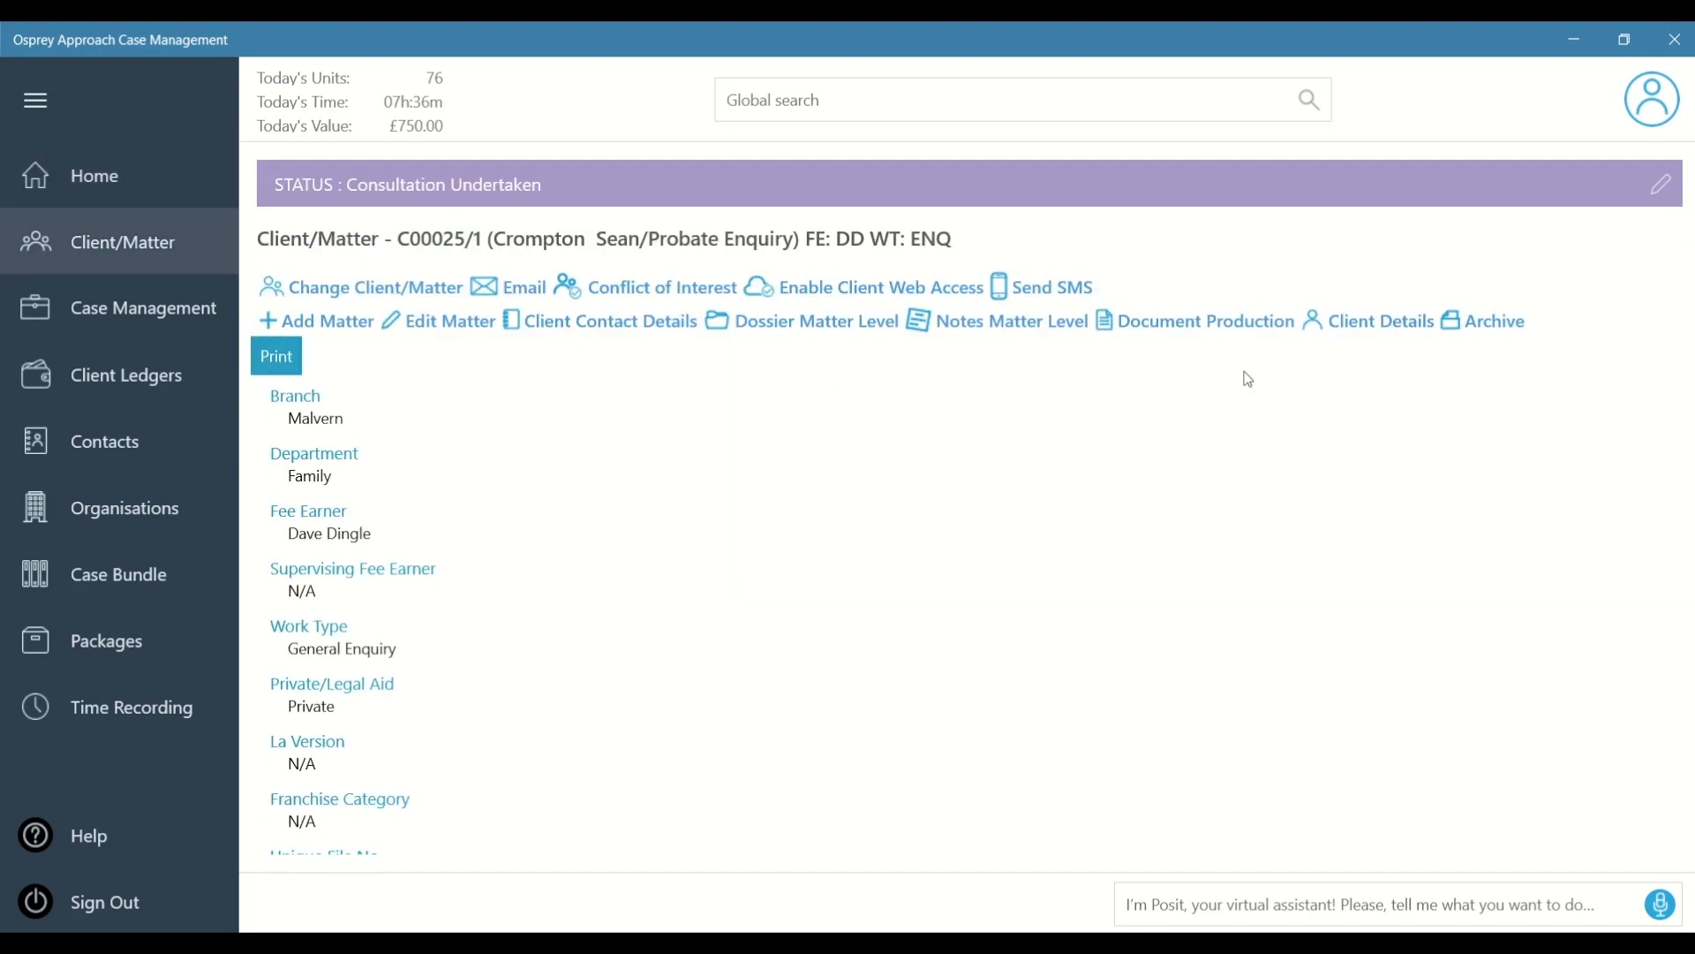
# - Open the client's details for editing and review the Source of Instructions options, keeping Recommendation
pyautogui.click(1382, 334)
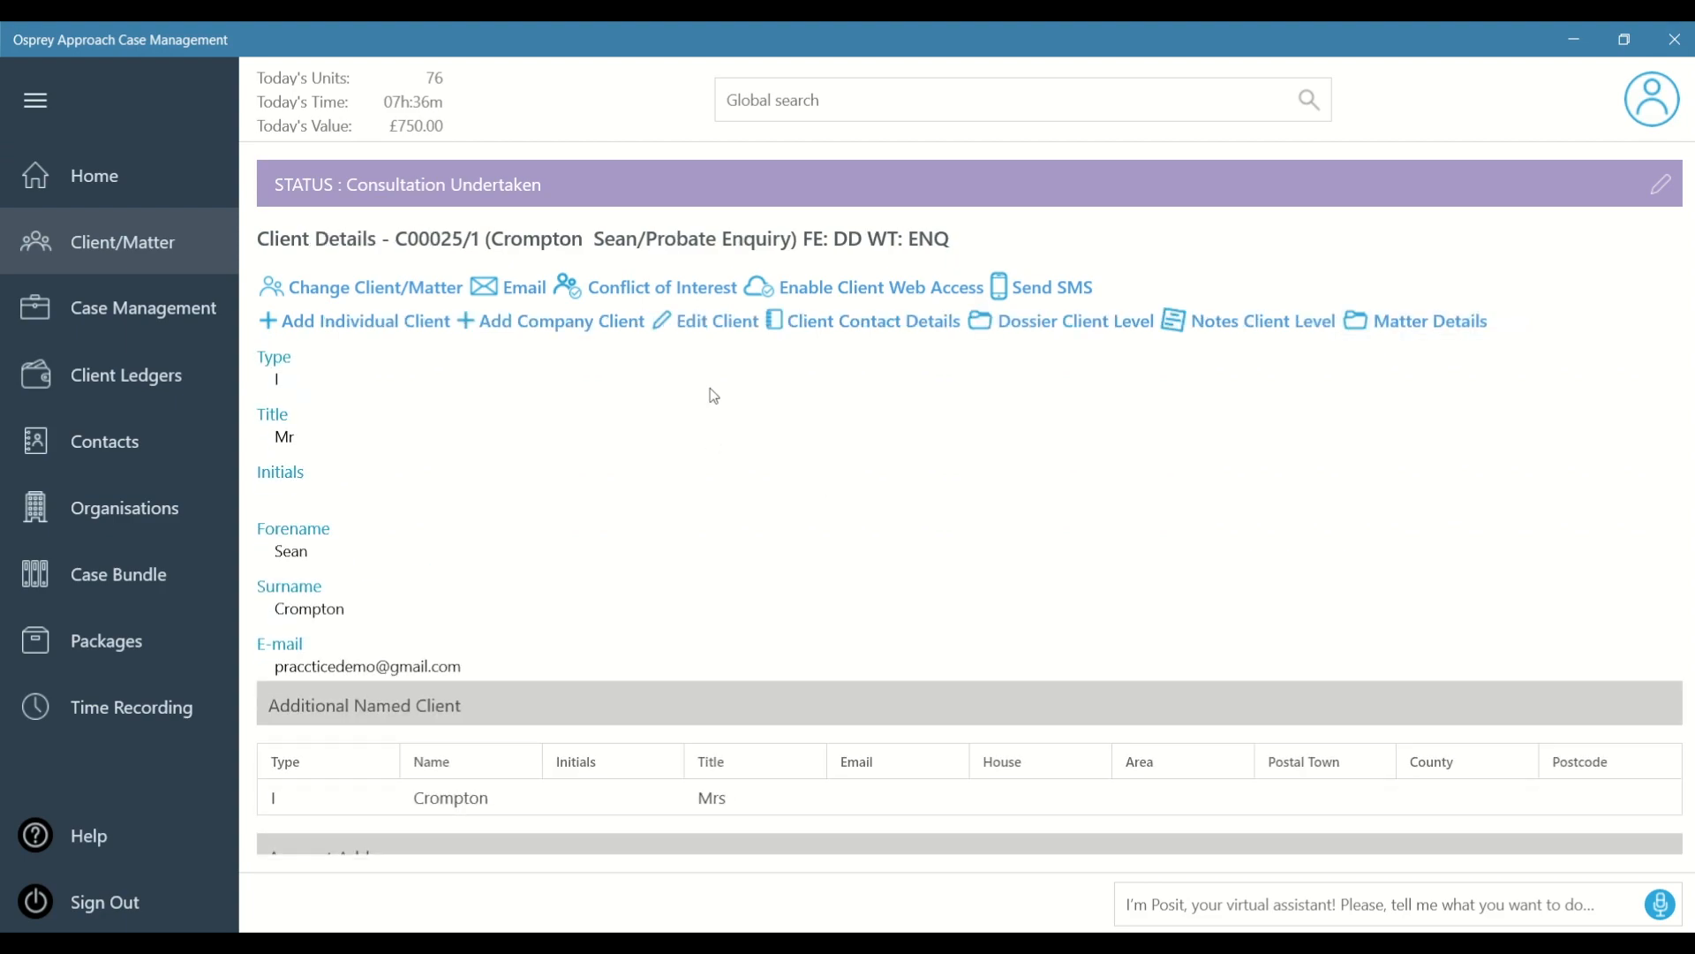
pyautogui.click(712, 325)
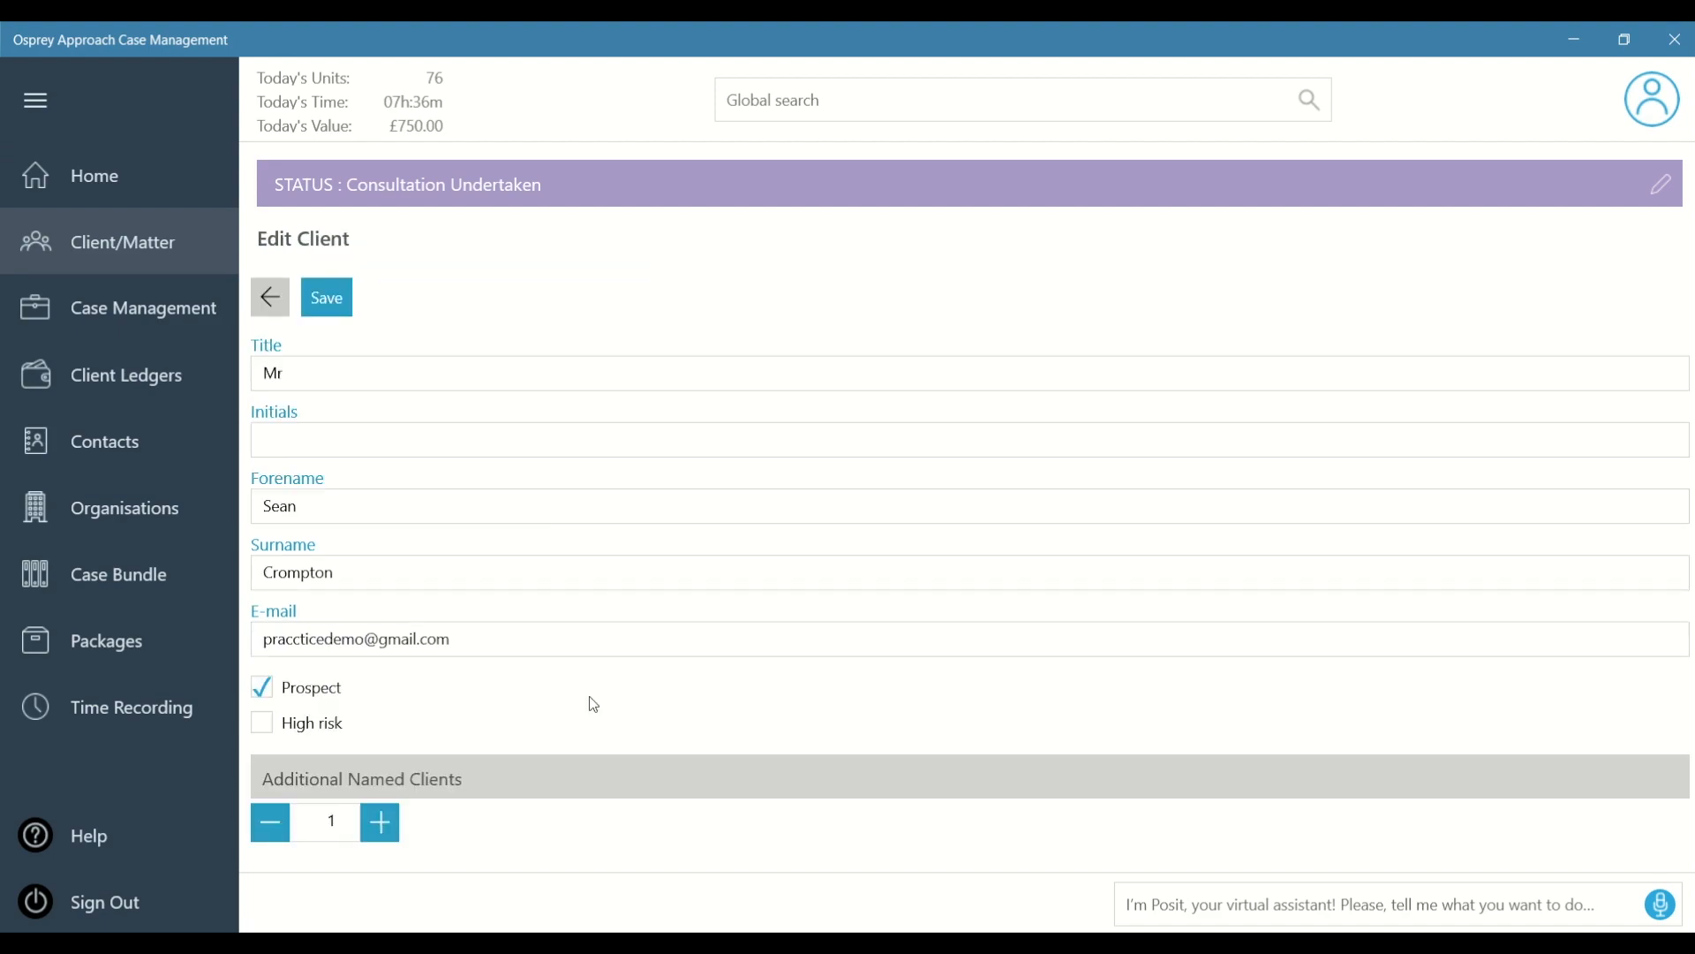
pyautogui.scroll(-15, 593, 704)
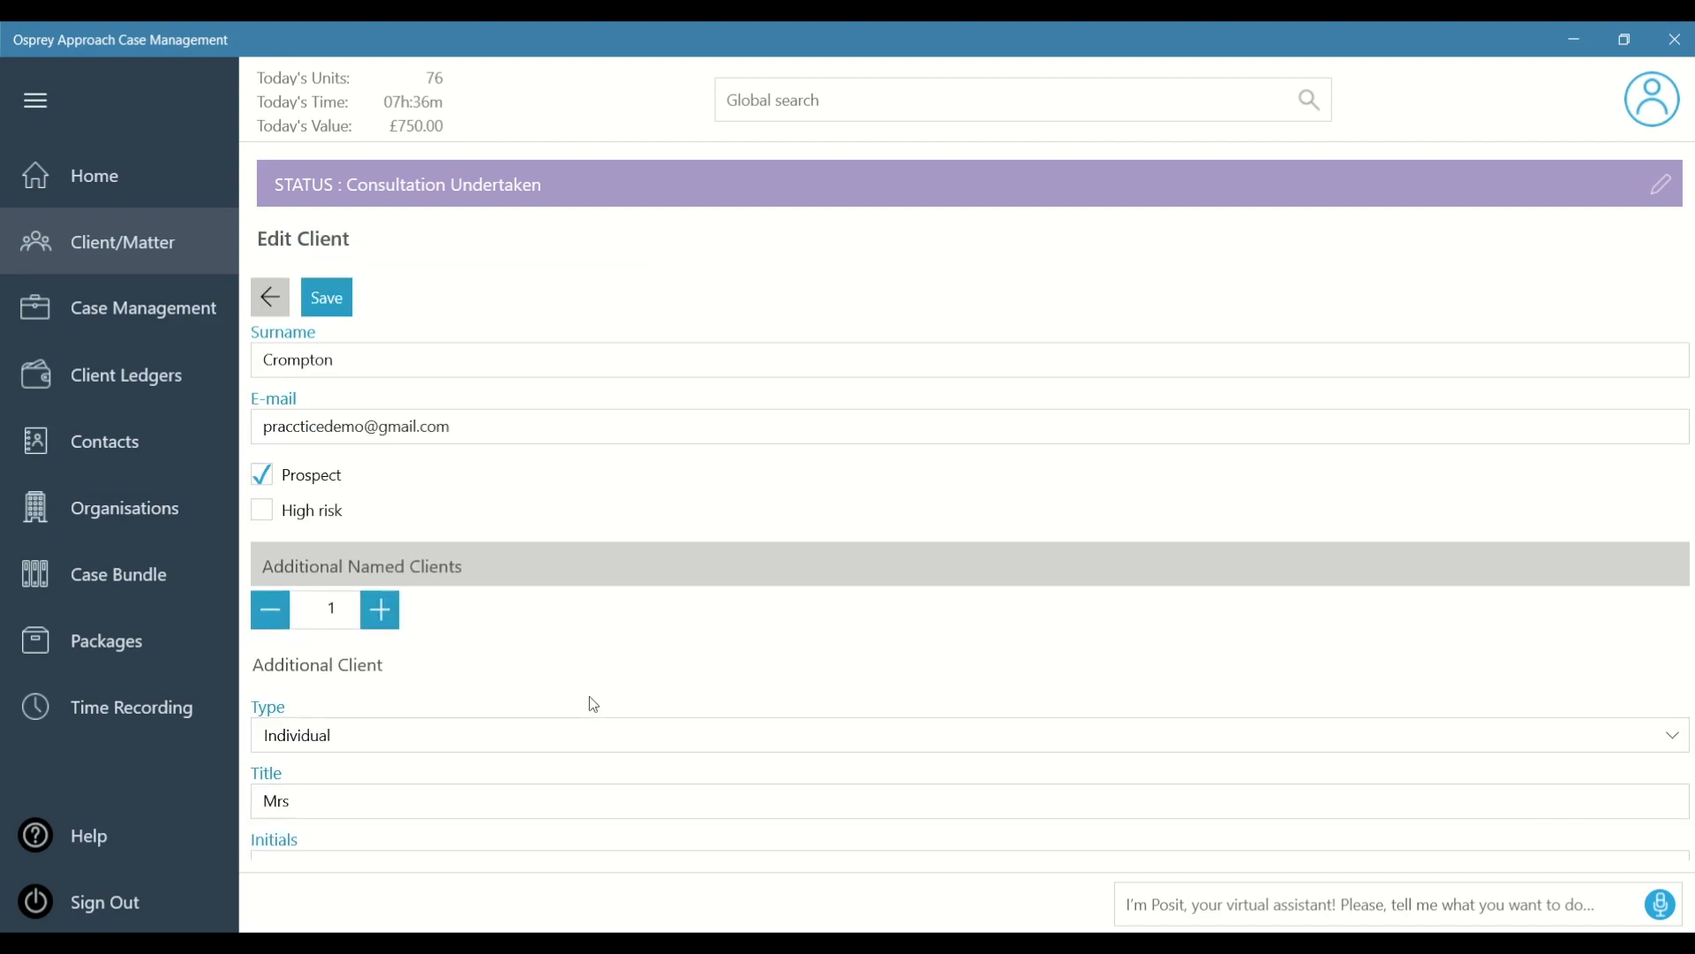
pyautogui.scroll(-10, 593, 703)
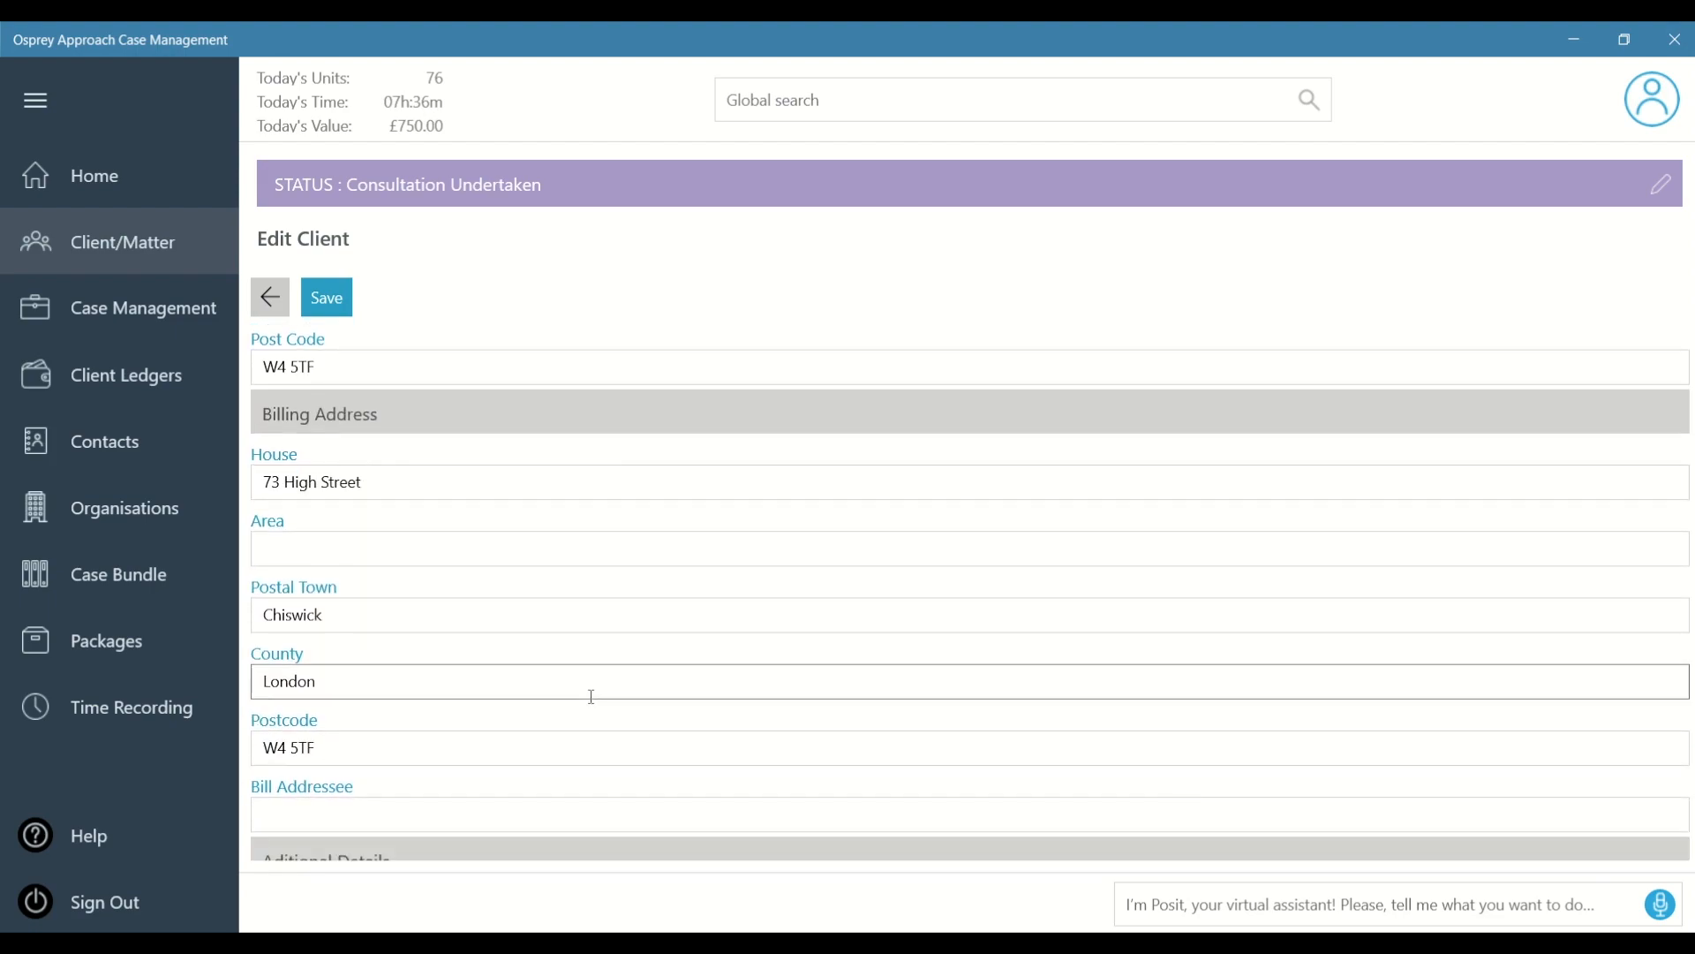
pyautogui.scroll(-5, 594, 704)
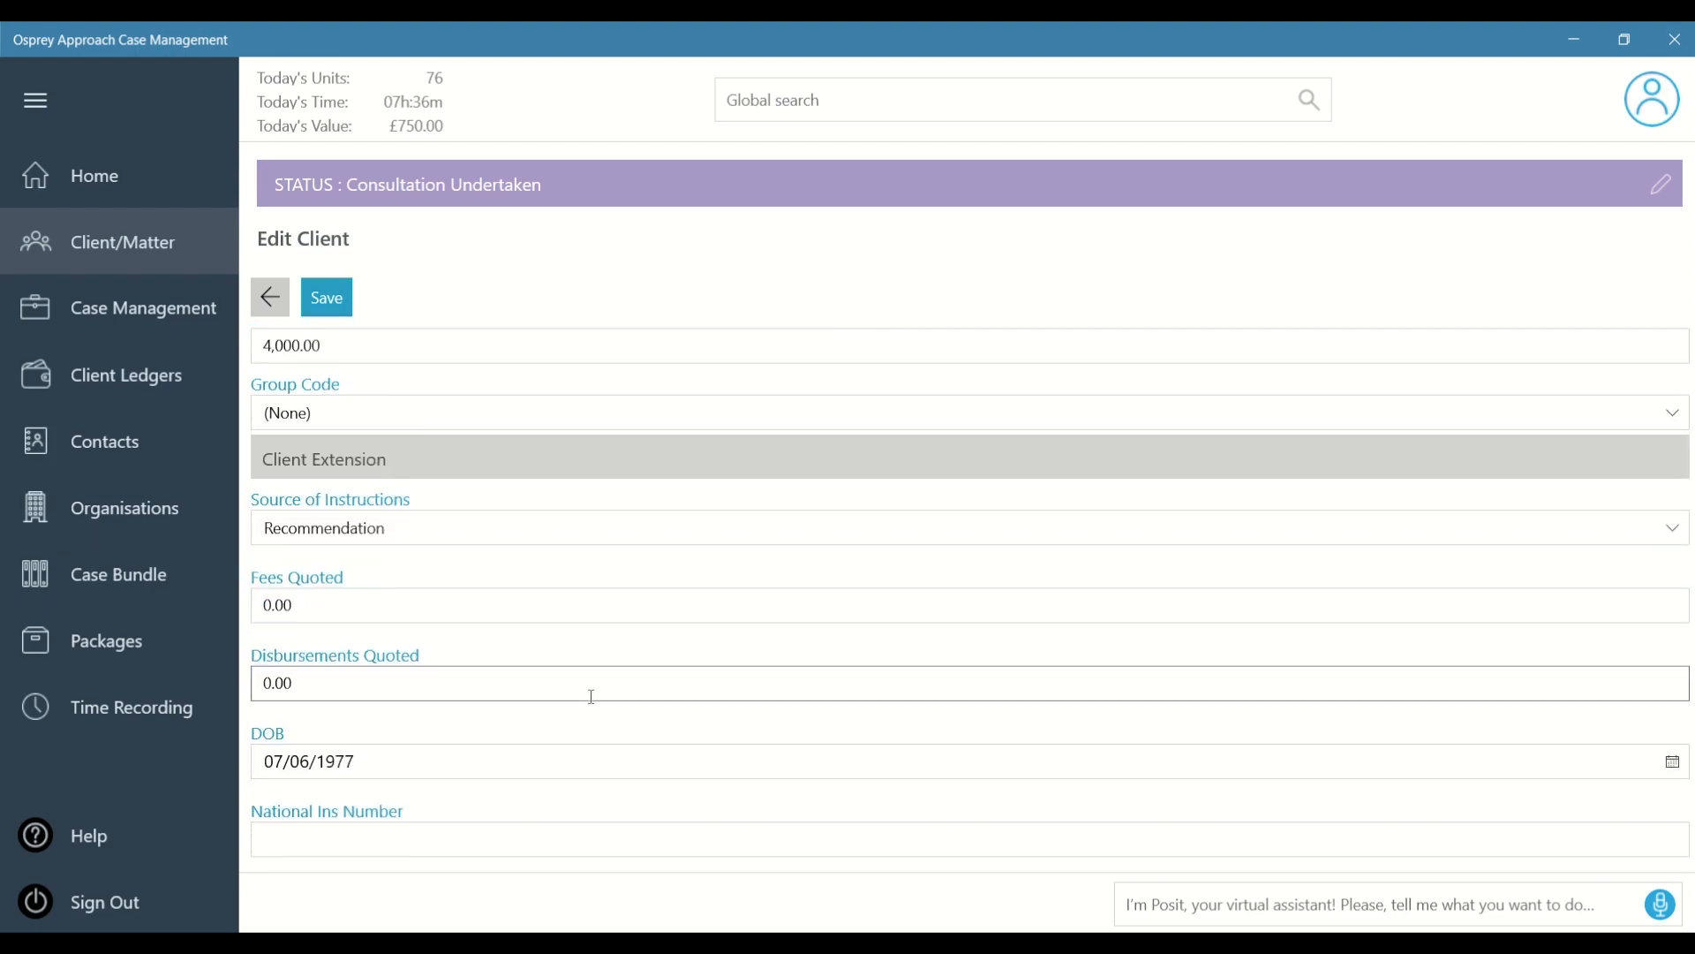
pyautogui.click(529, 536)
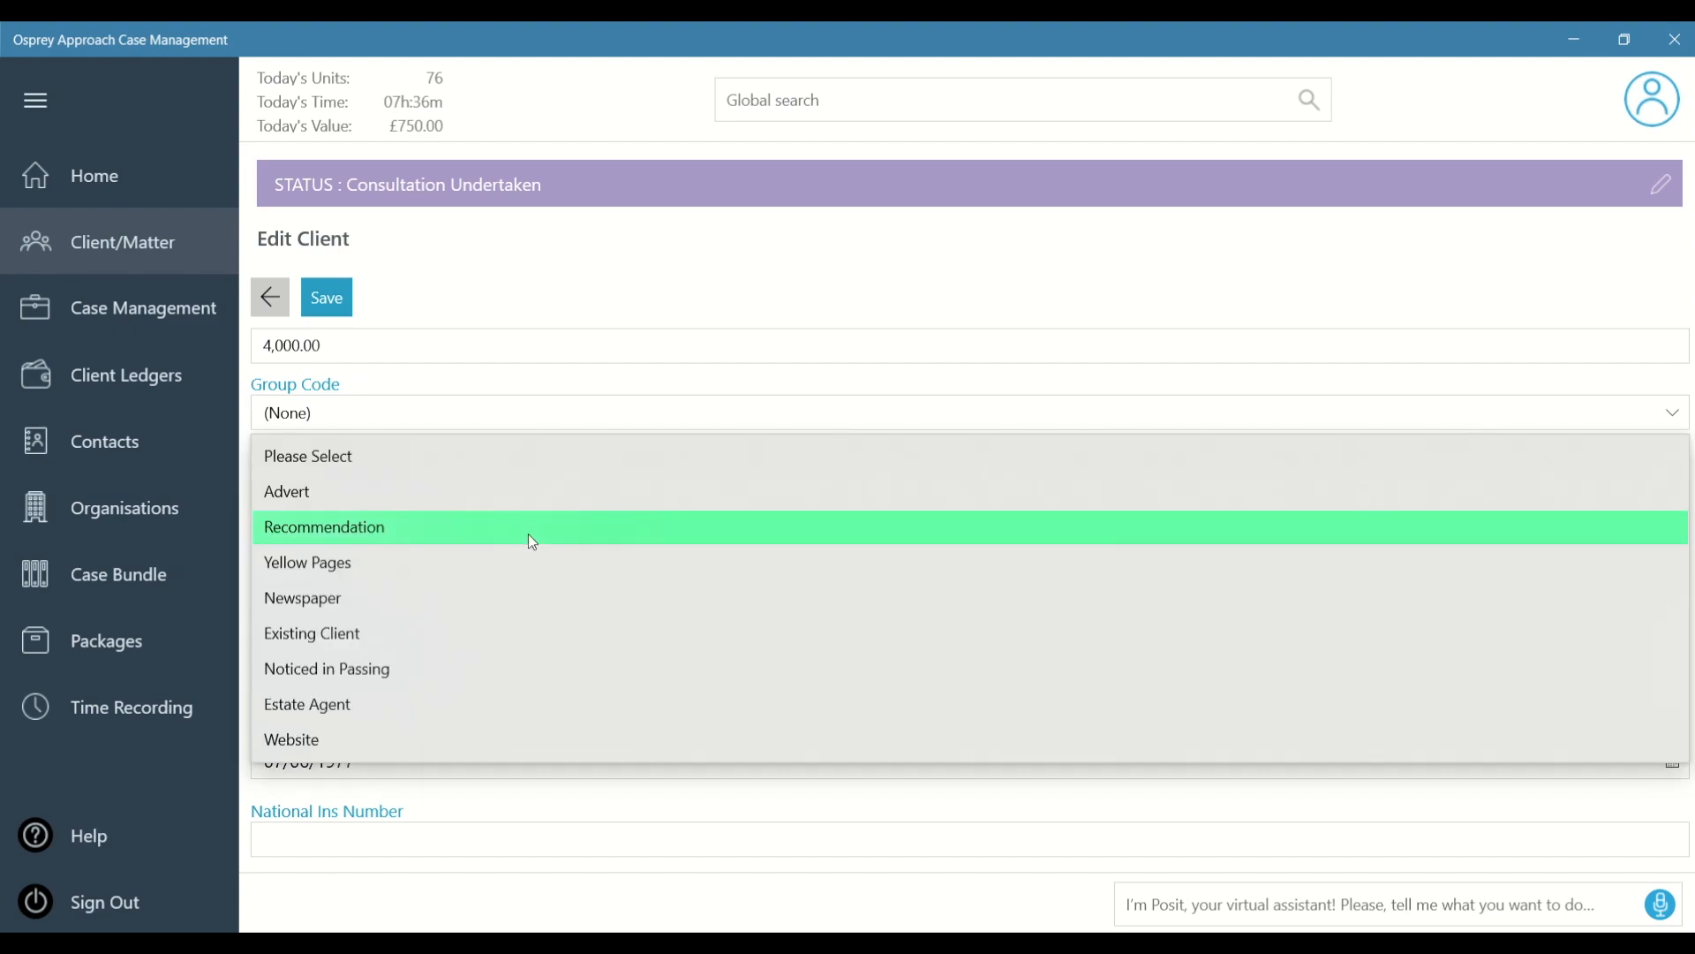
pyautogui.click(533, 541)
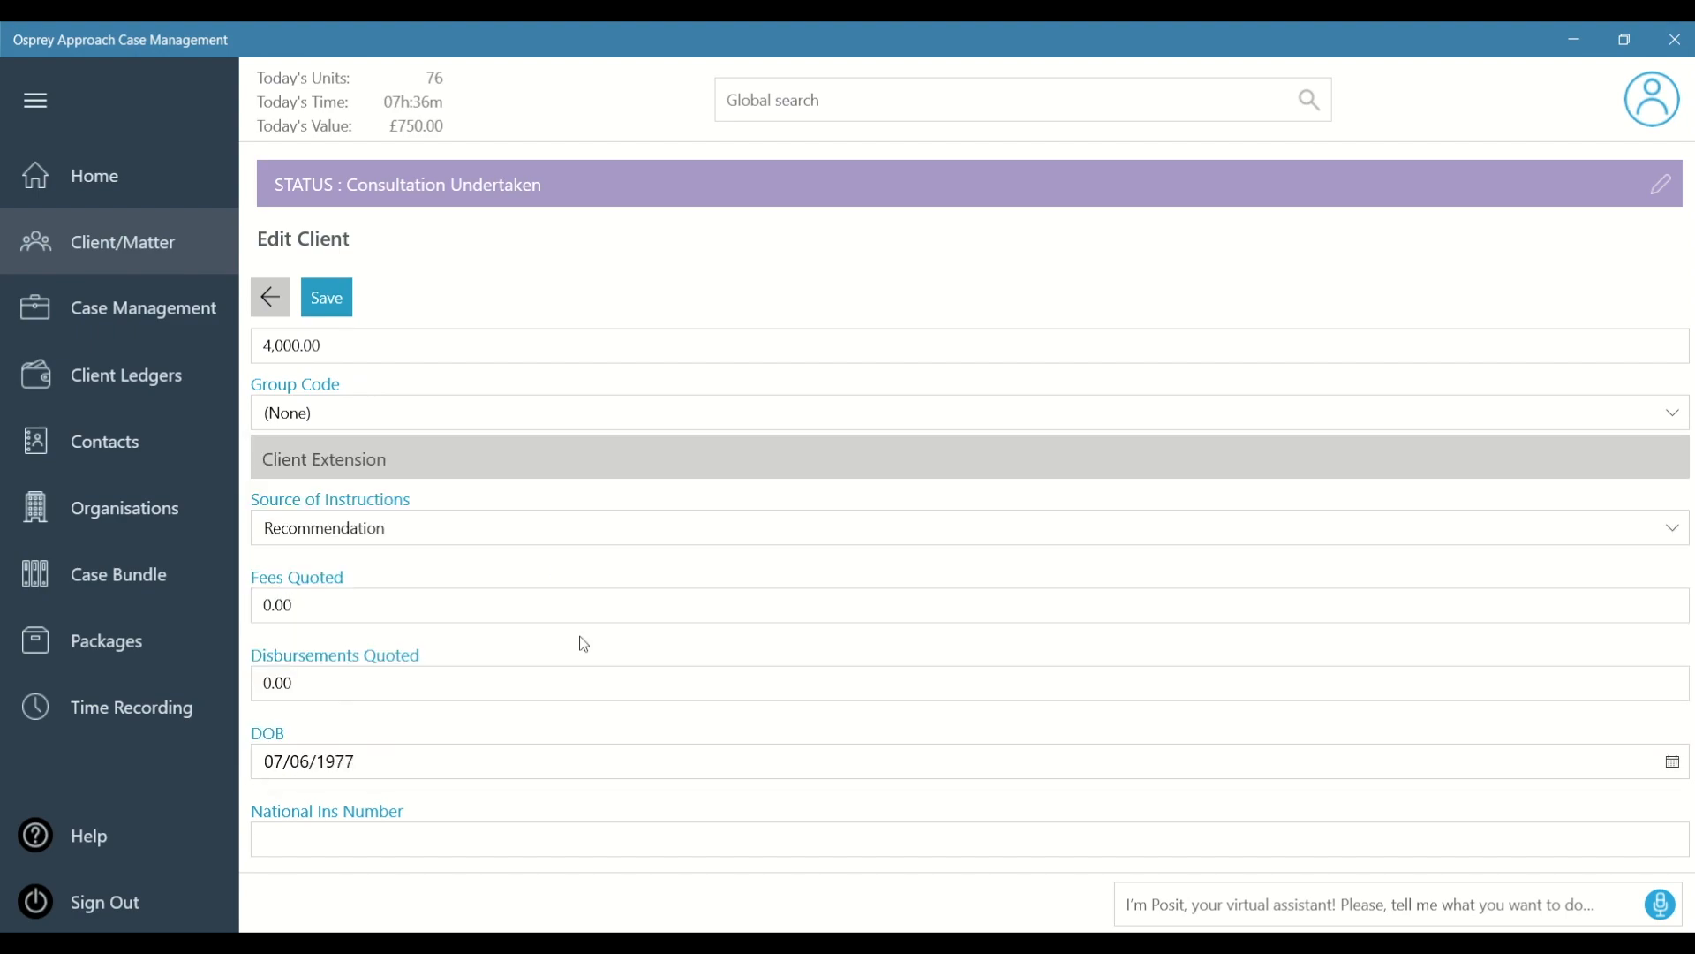
# - Review the client's compliance, ID and will fields and the Won/Lost/On Hold options, keeping Please Select
pyautogui.scroll(-3, 583, 645)
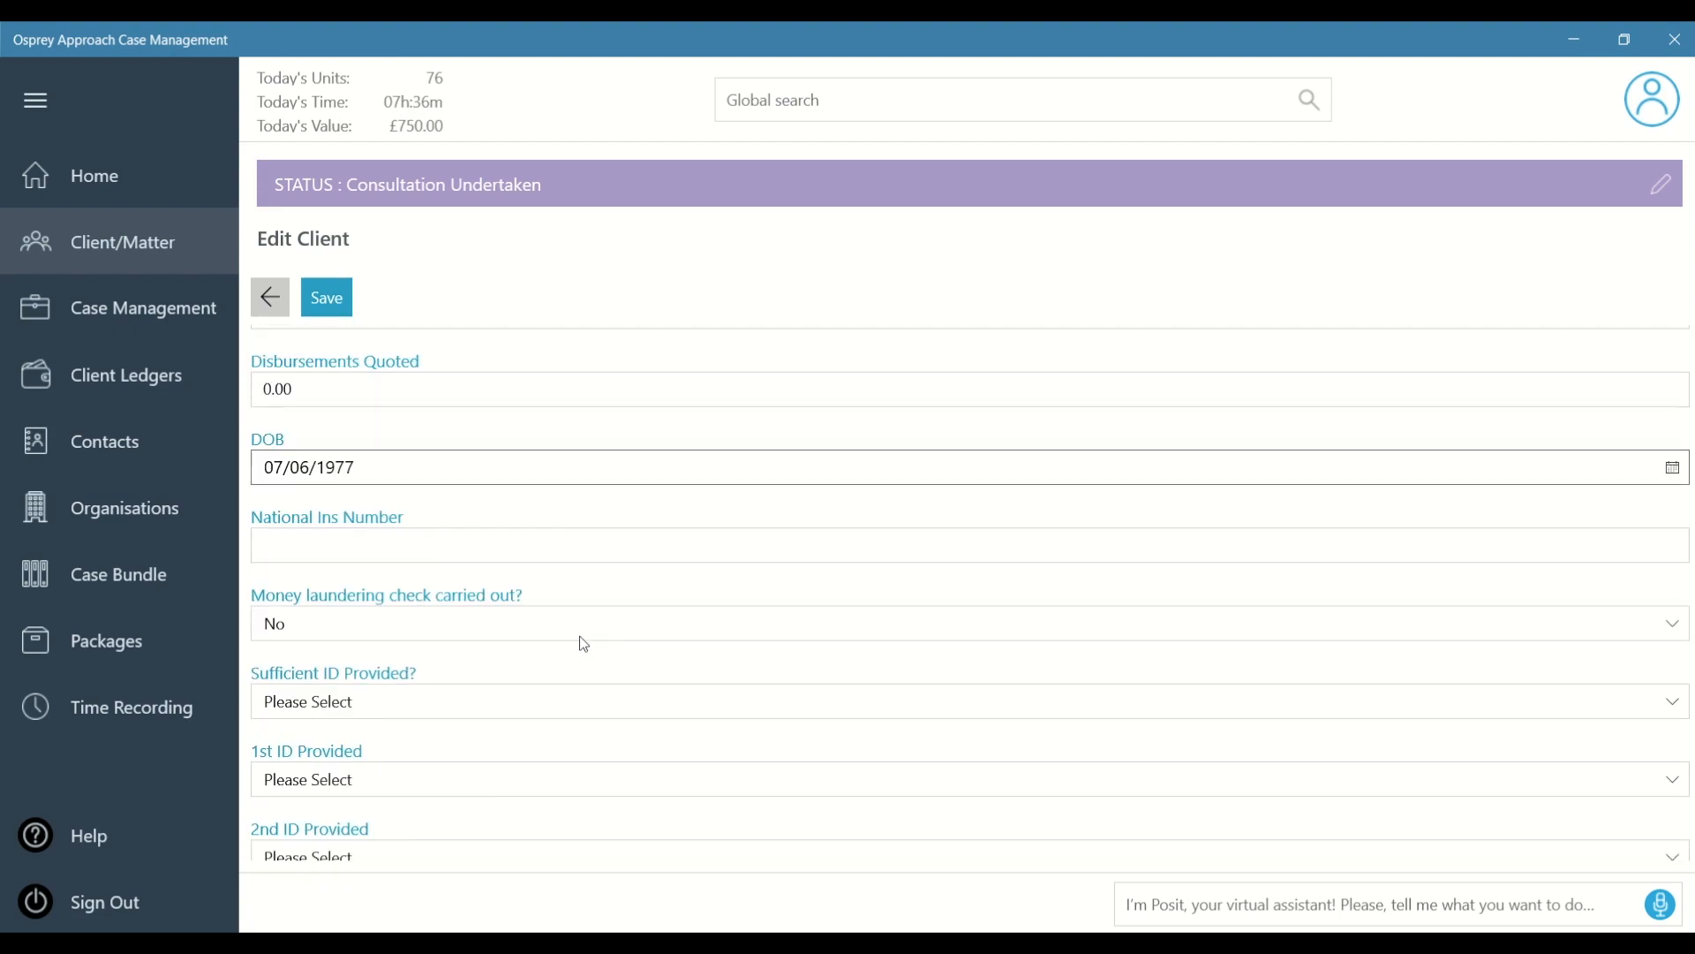
pyautogui.scroll(-2, 584, 645)
pyautogui.scroll(-2, 584, 644)
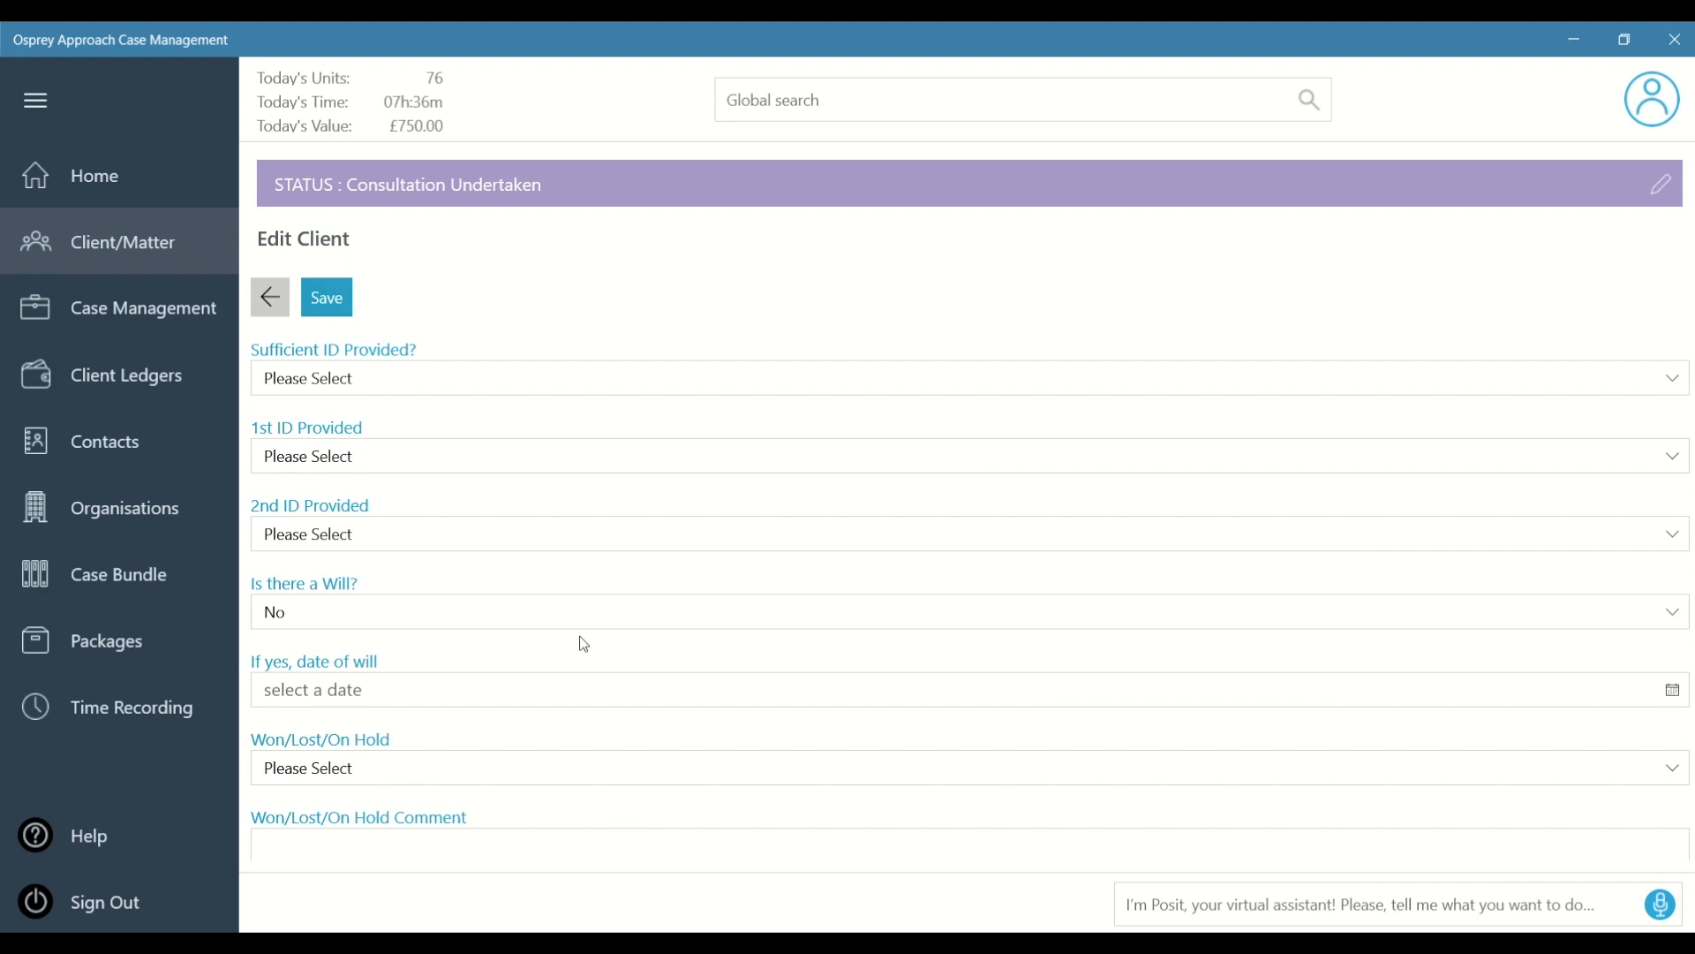
pyautogui.scroll(-1, 584, 645)
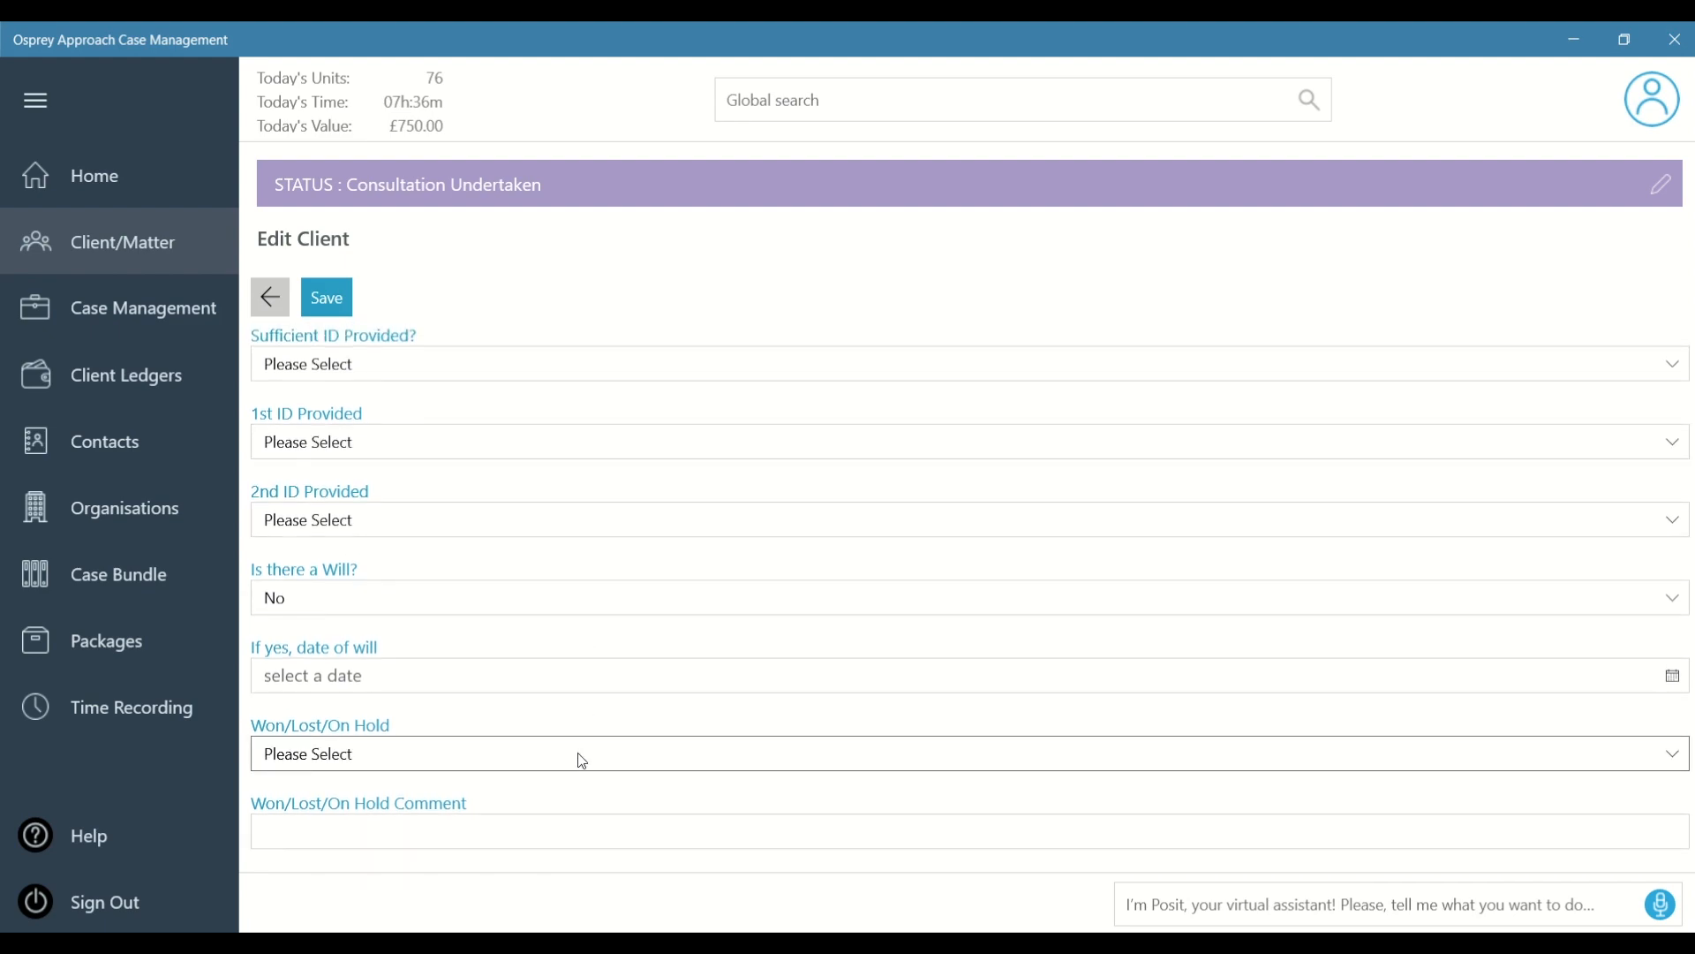
pyautogui.click(582, 760)
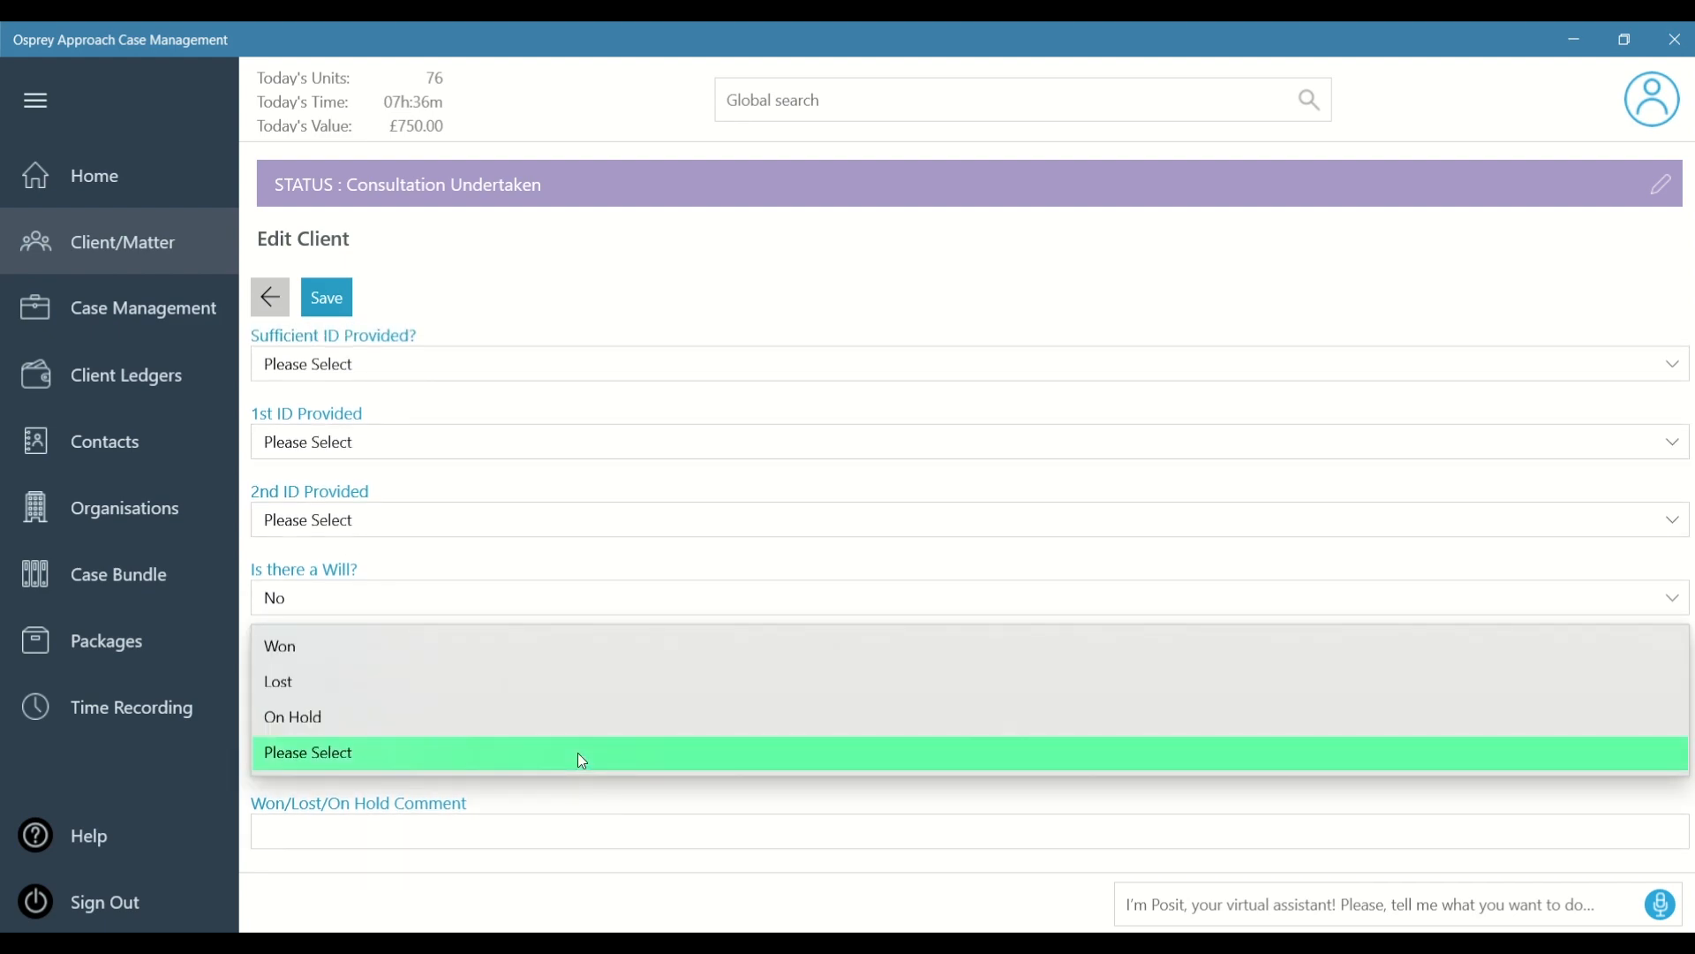
pyautogui.click(577, 752)
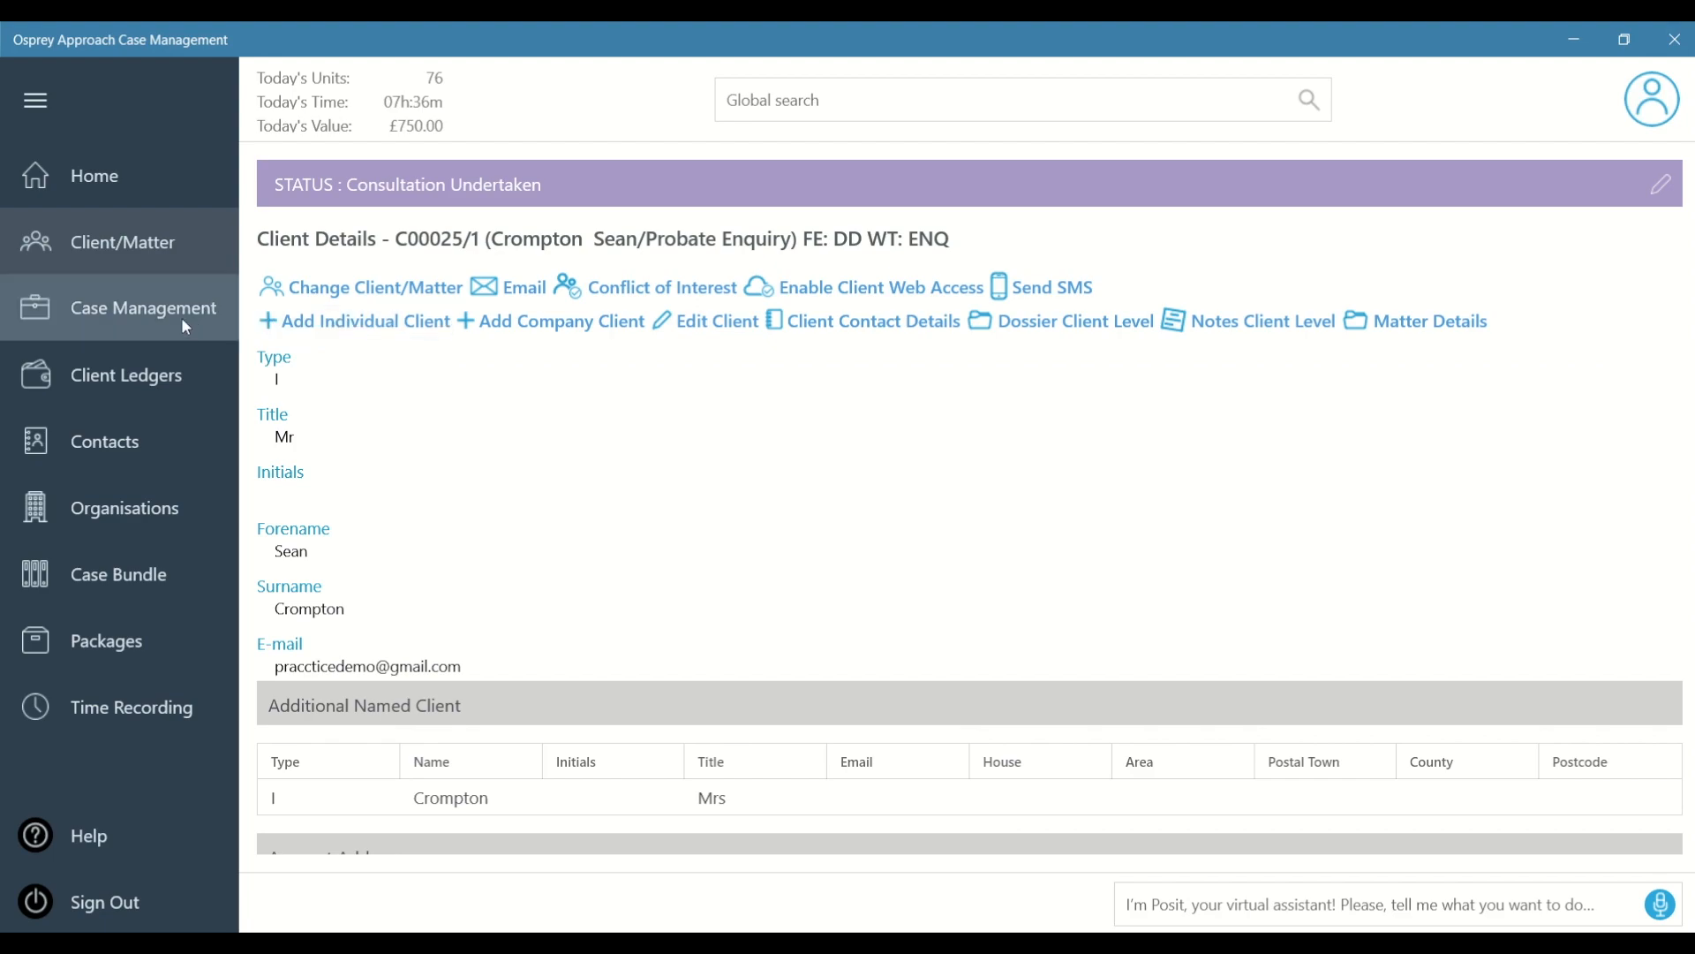
# - Review the matter's key dates and its document history in case management
pyautogui.click(157, 310)
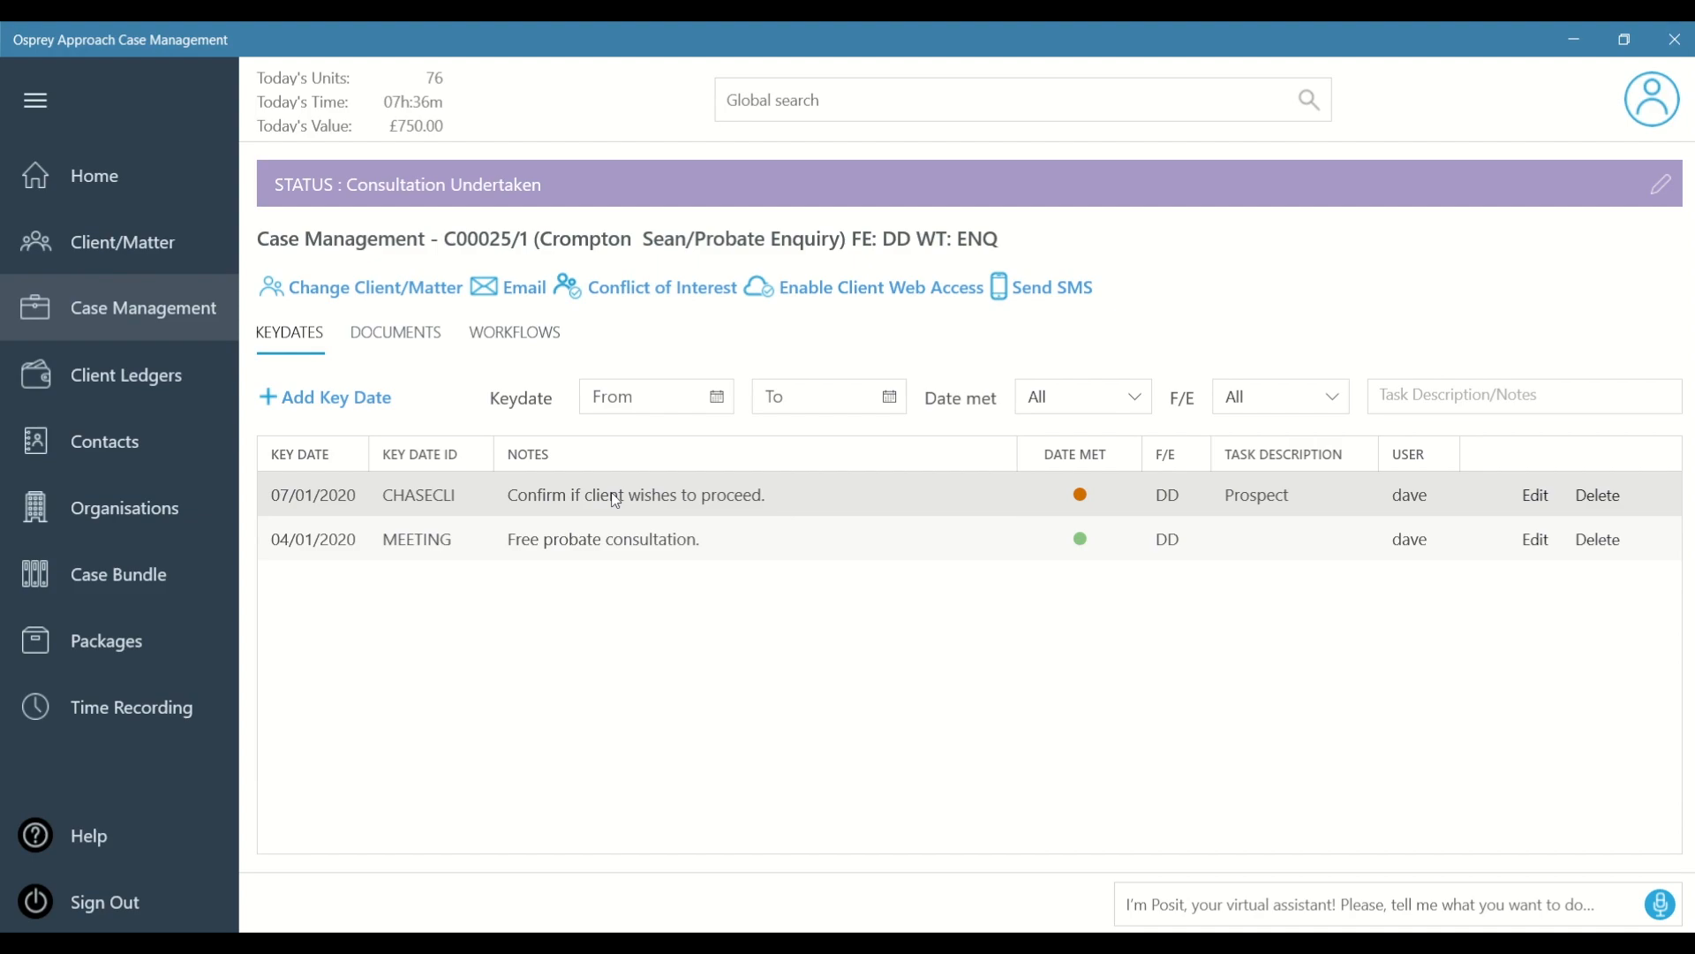
pyautogui.click(405, 340)
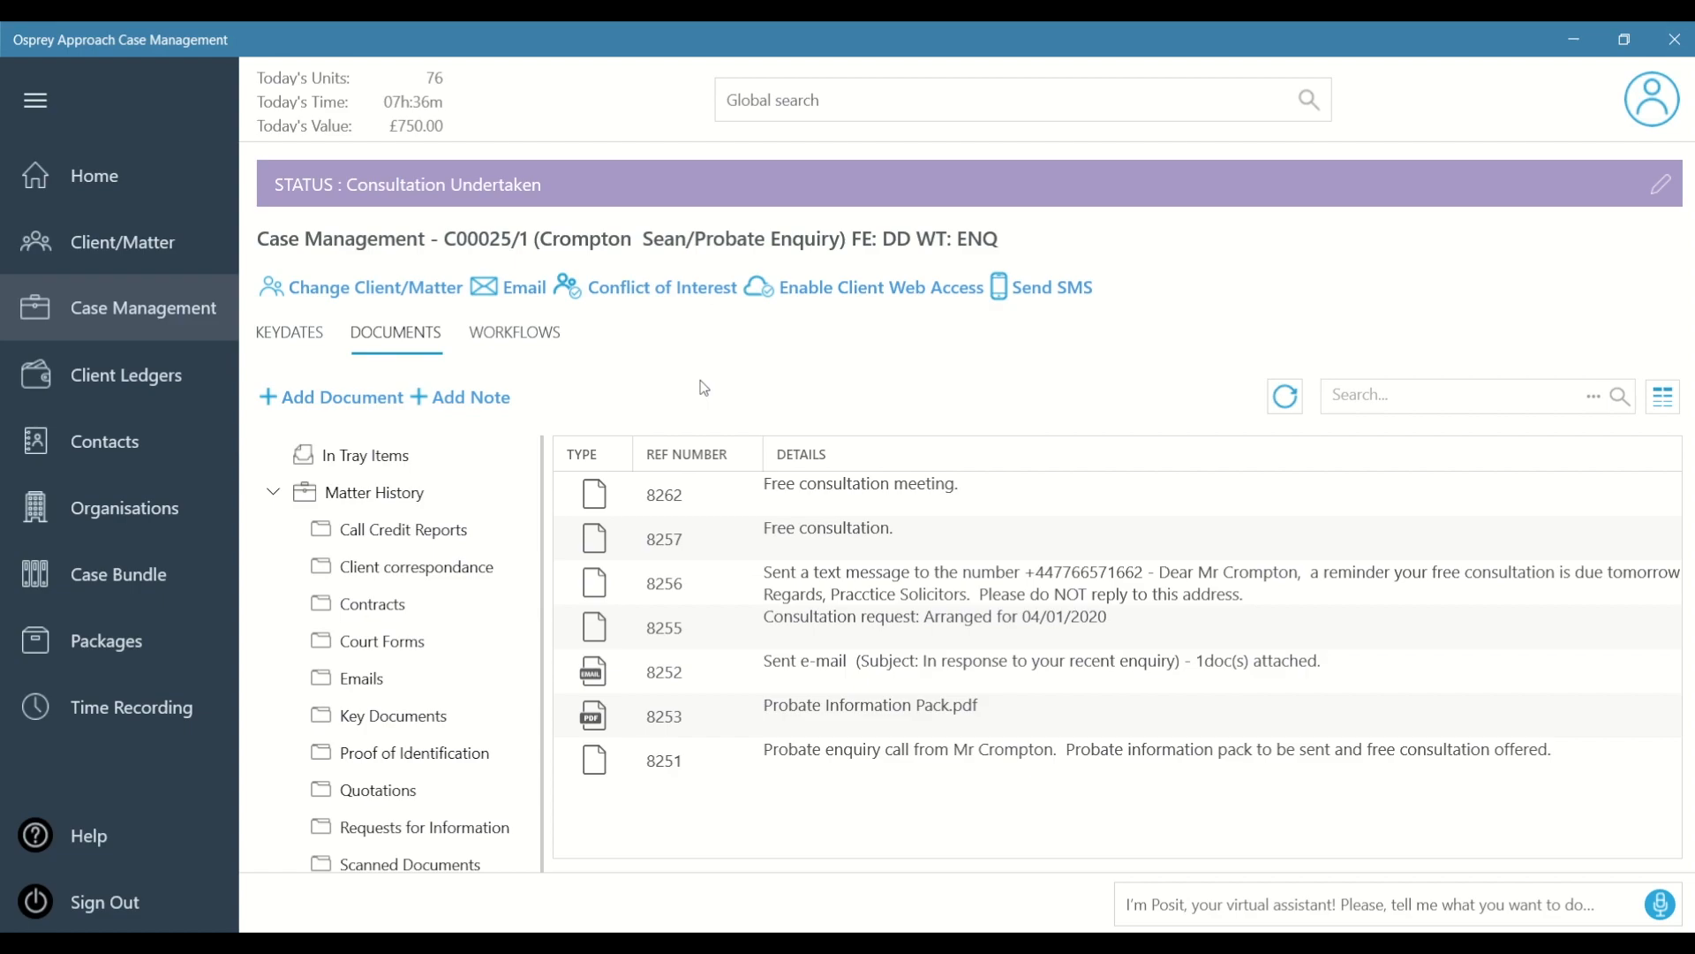
# - Expand all of the matter's workflows and examine the tasks in Prospect, Compliance and New Matter Client Care Pack
pyautogui.click(528, 340)
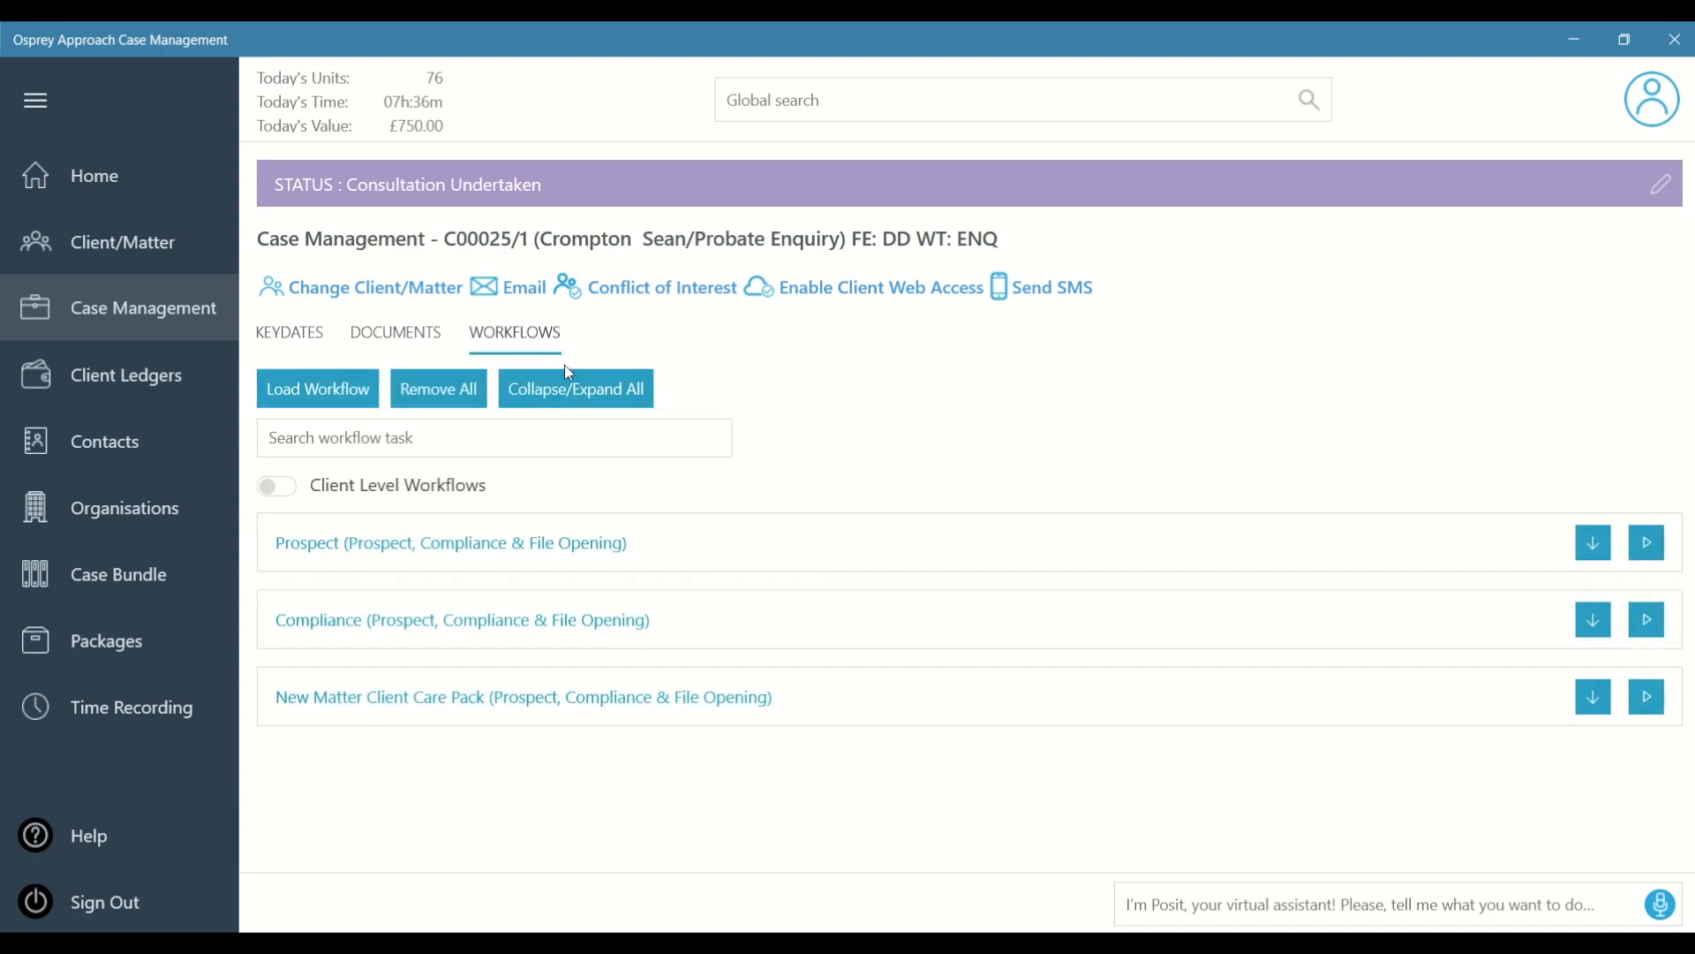
pyautogui.click(597, 405)
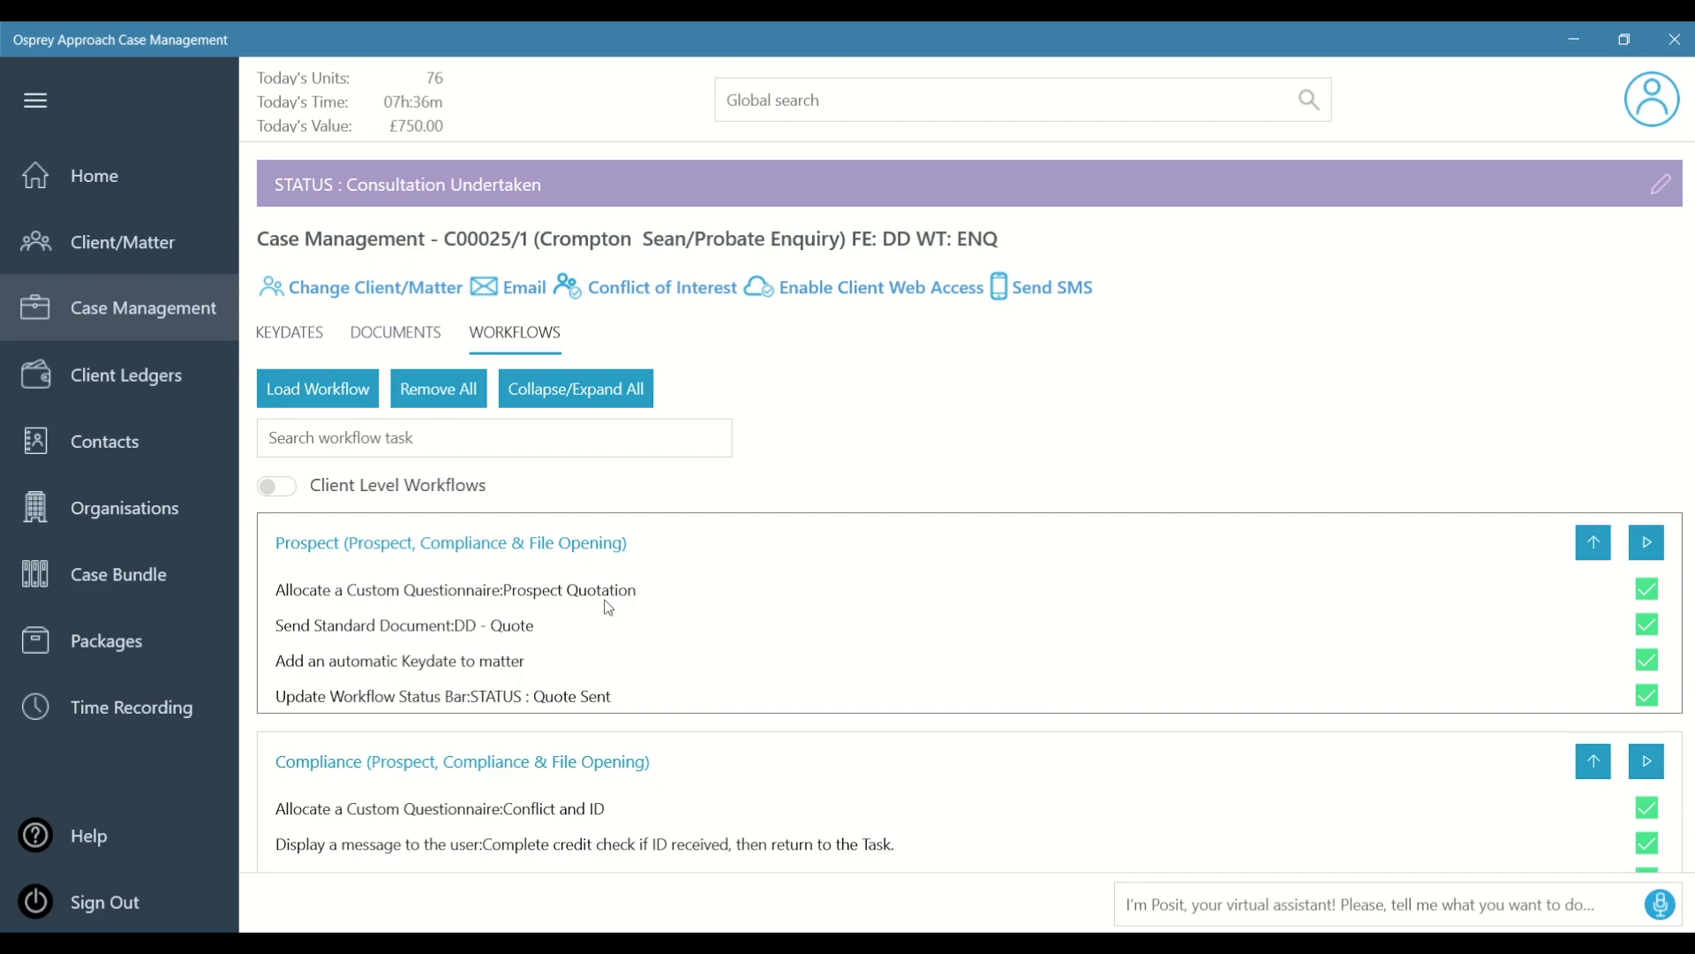
pyautogui.scroll(-3, 614, 604)
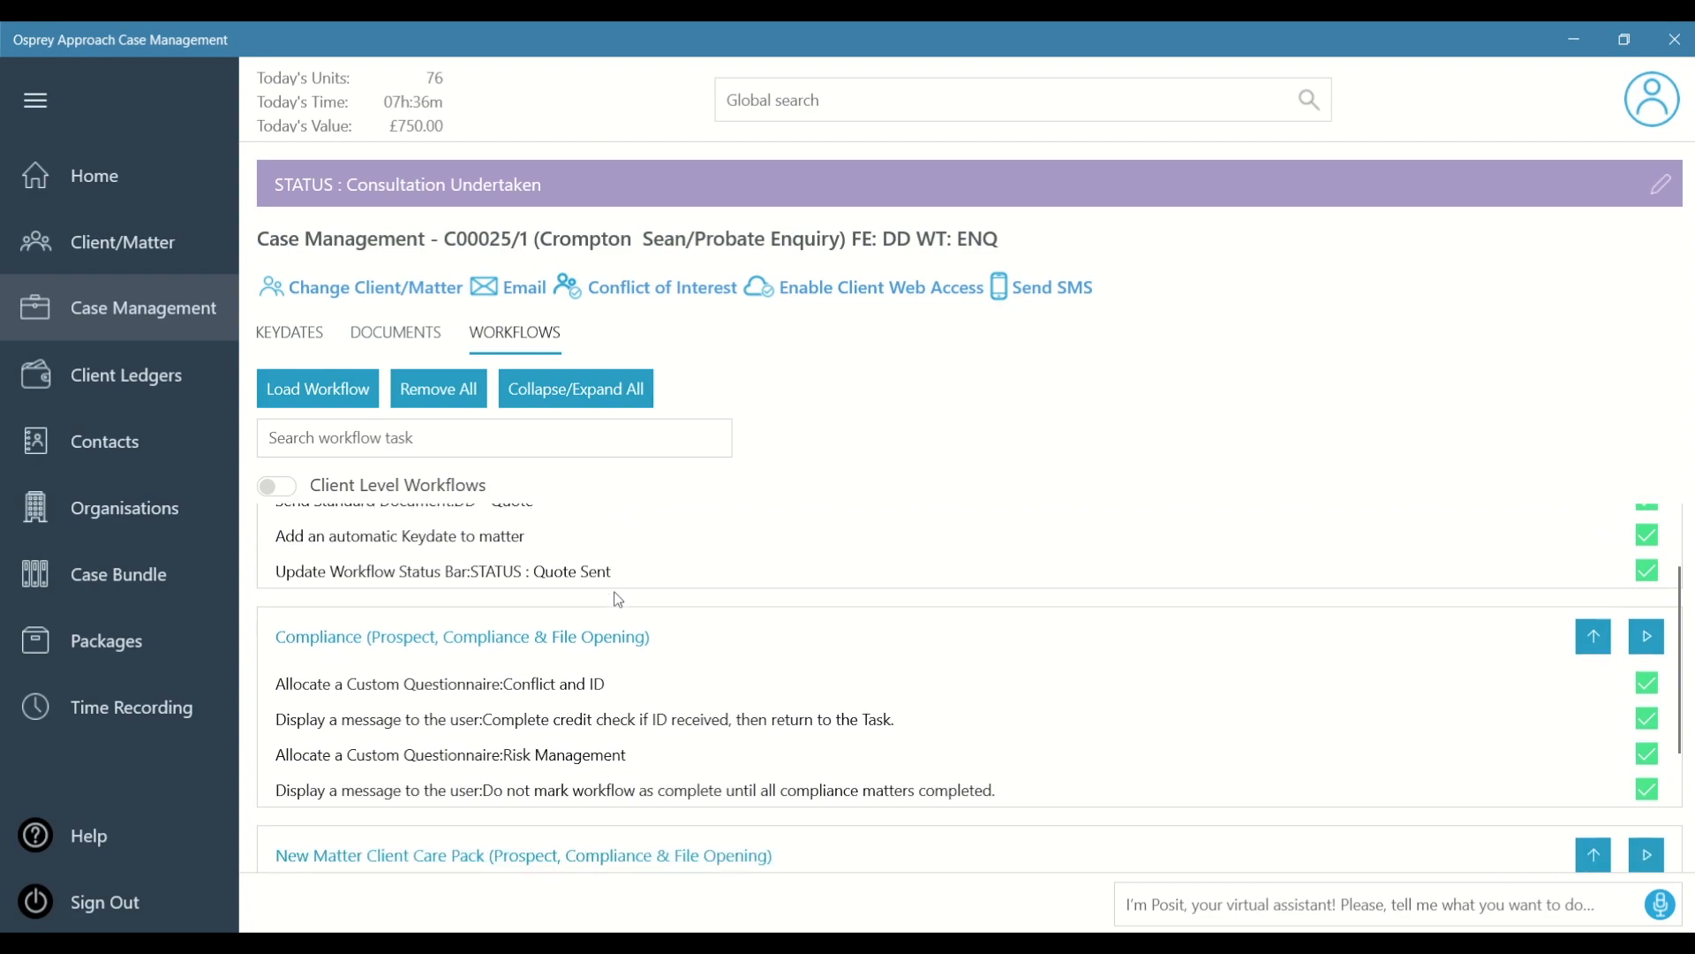
pyautogui.scroll(-3, 617, 599)
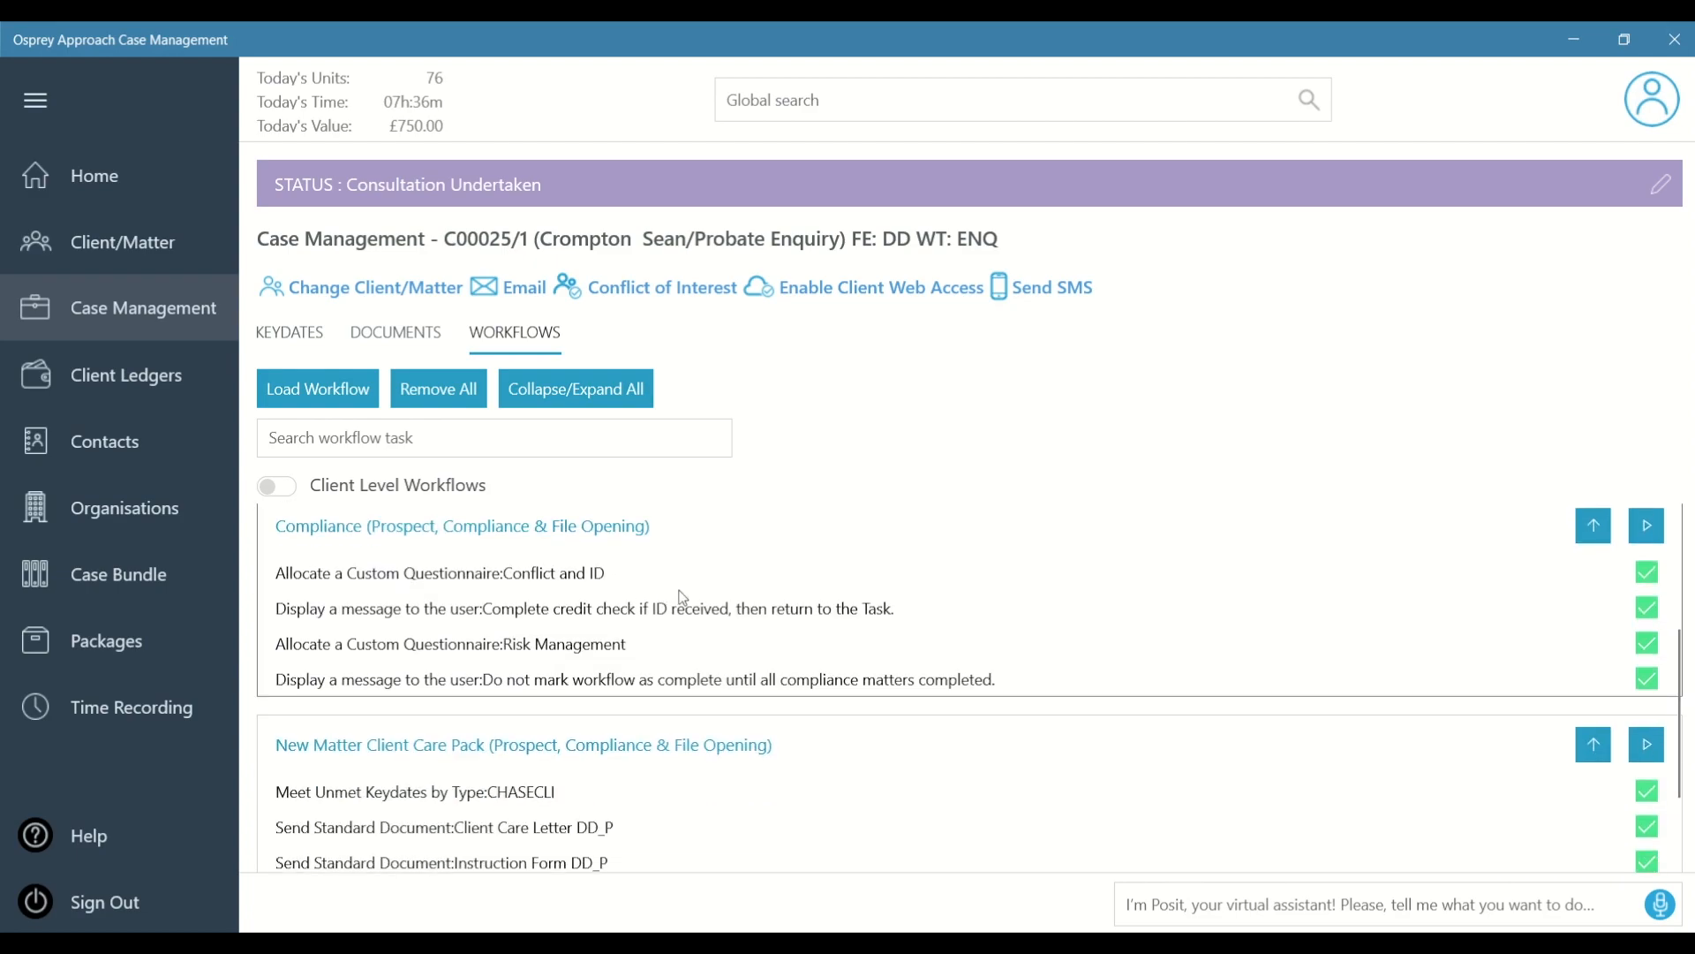
pyautogui.scroll(-3, 683, 597)
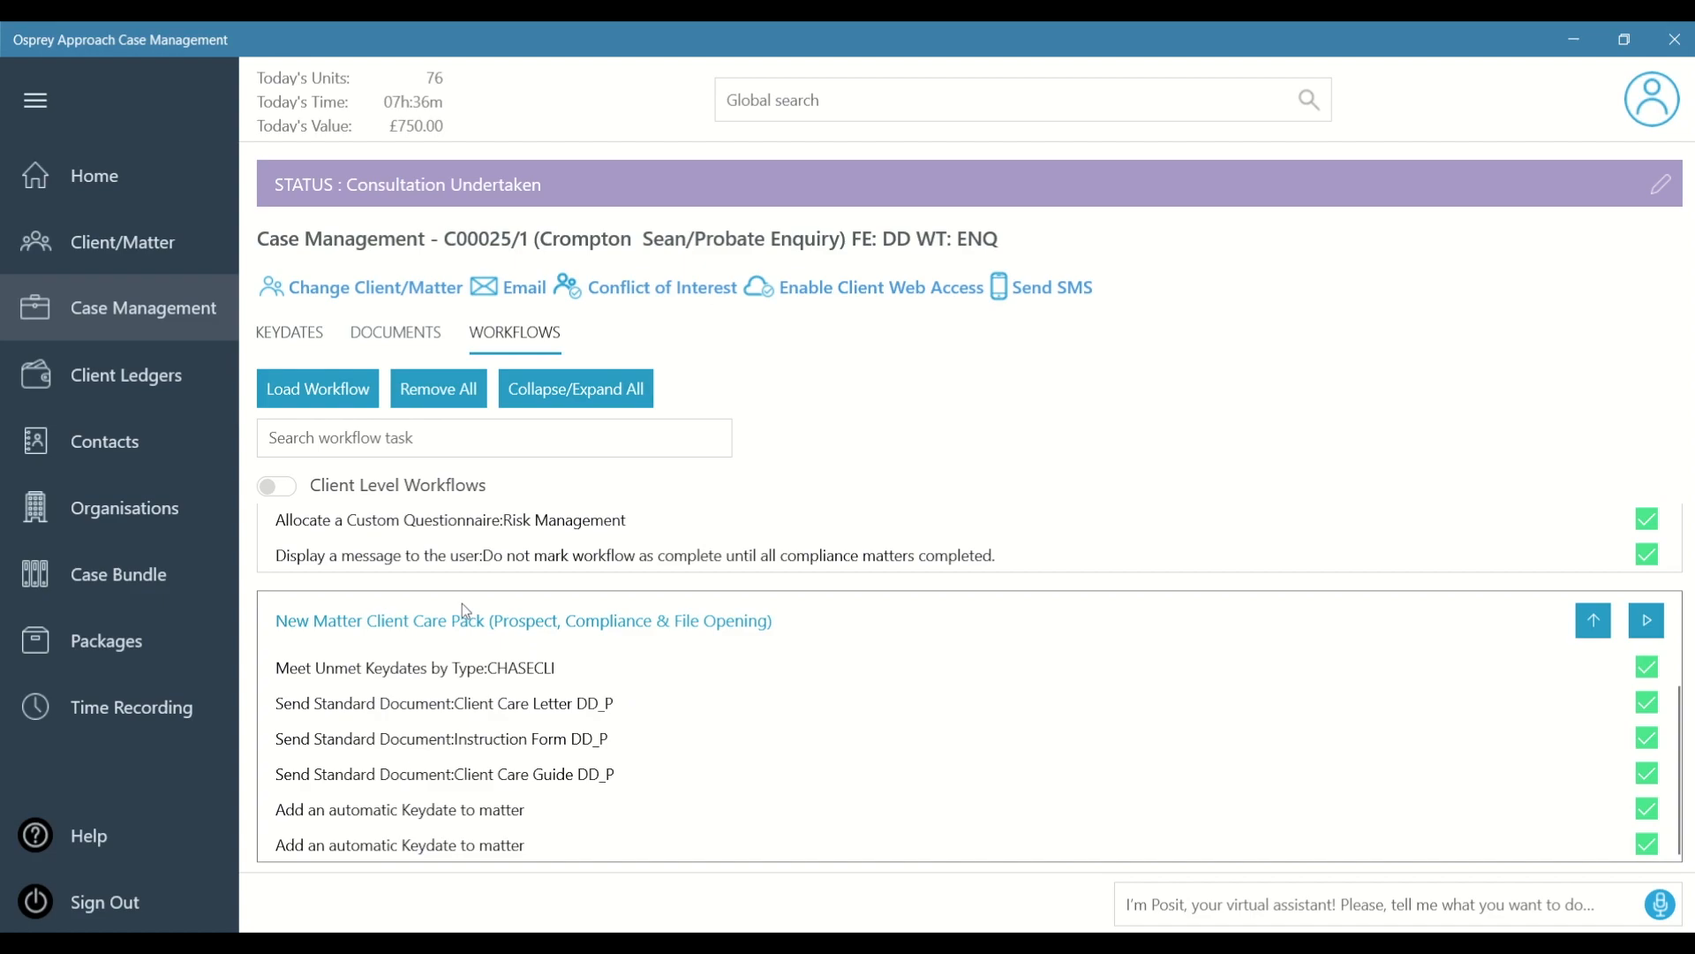
# - Open the time ledger for the Probate Enquiry matter in Osprey Approach Time Recording
pyautogui.click(121, 705)
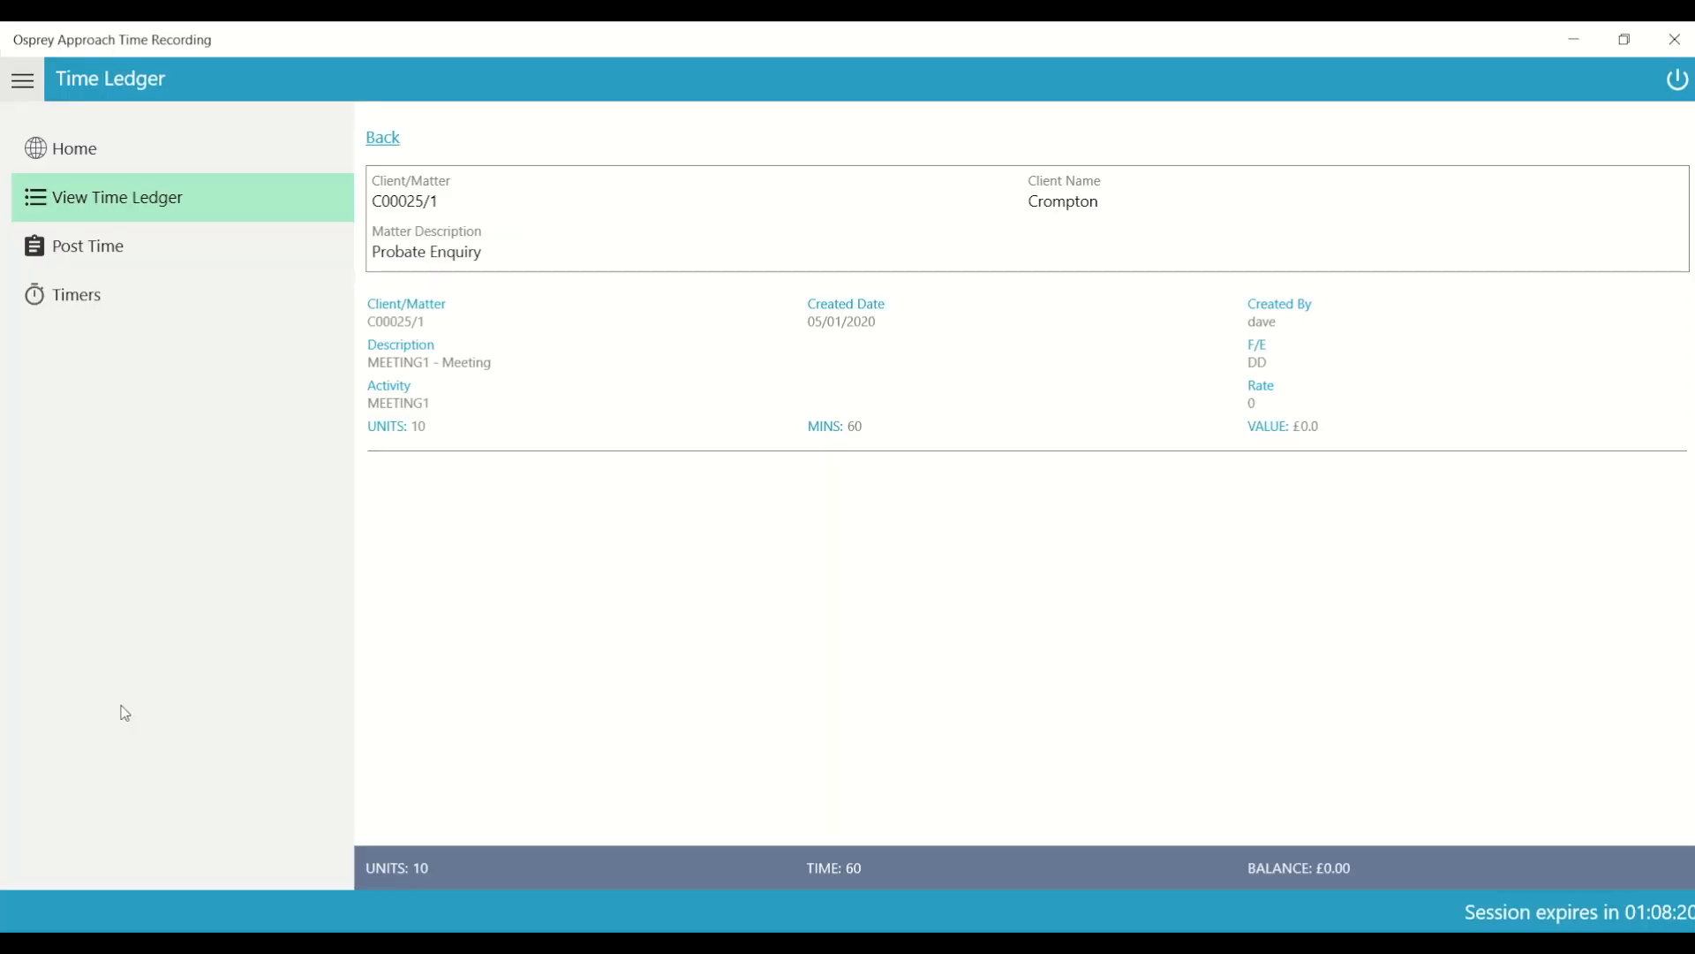